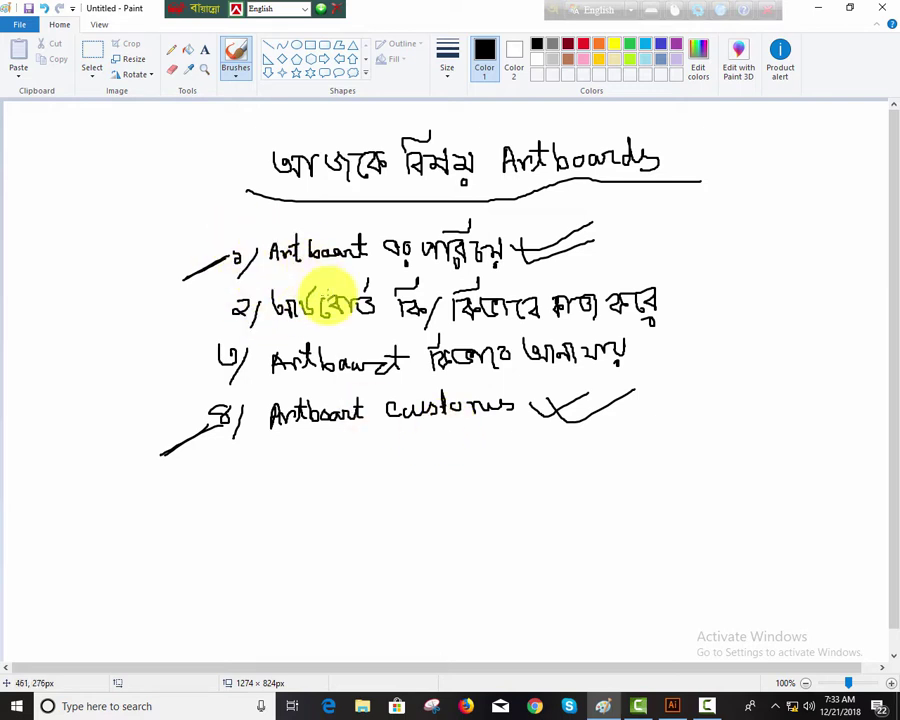
Step: Switch between Illustrator and the Paint lesson notes, ending on the blank Untitled-7 artboard
left_click(680, 702)
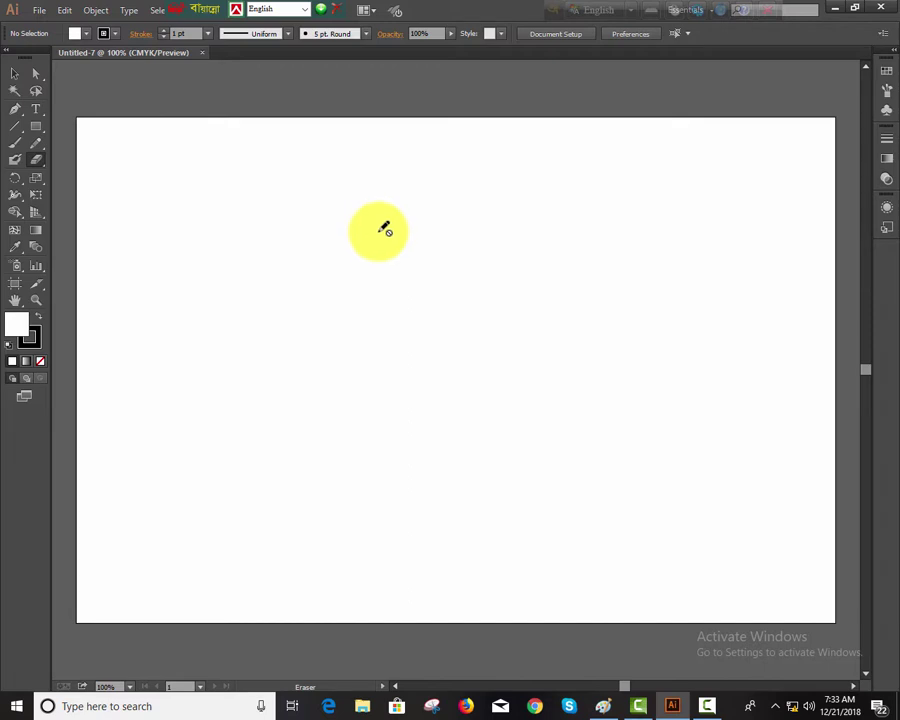
left_click(597, 706)
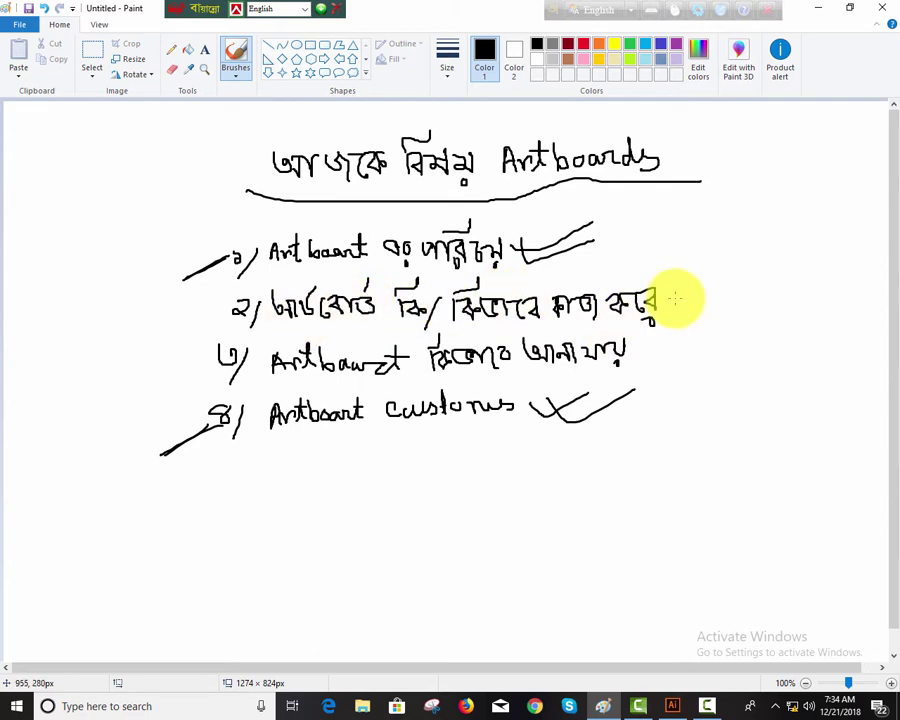
left_click(673, 706)
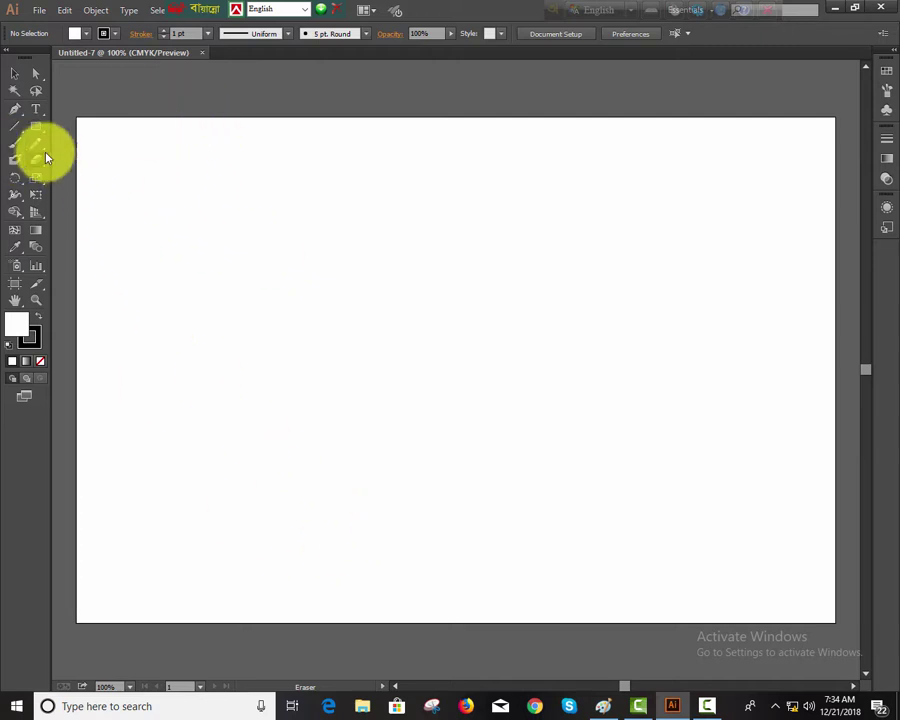
Step: Draw a rectangle near the top centre of the artboard and fill it yellow
left_click(35, 127)
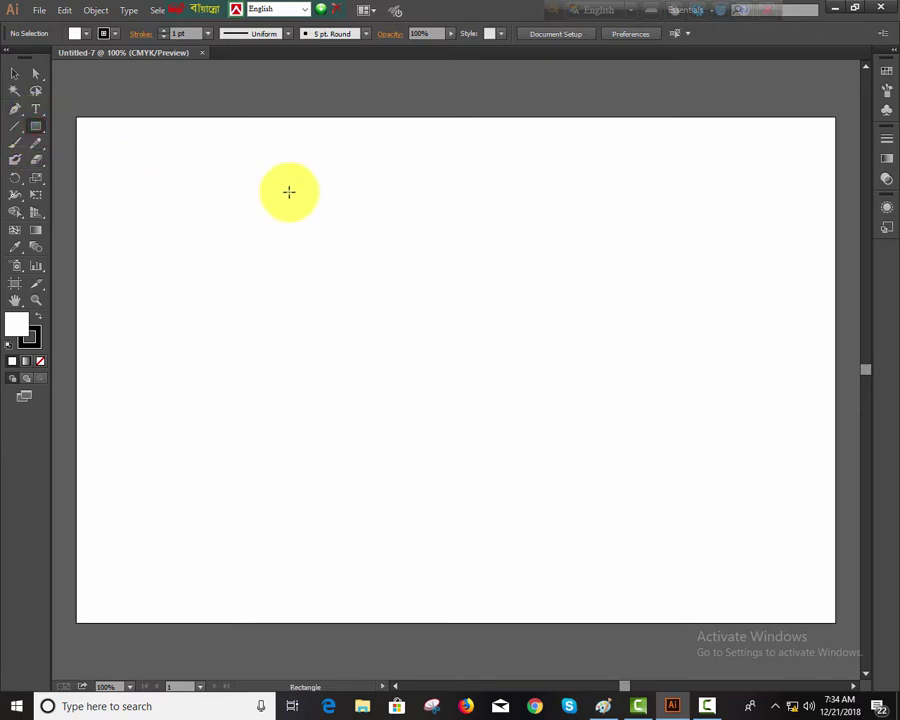
left_click_drag(288, 191, 445, 329)
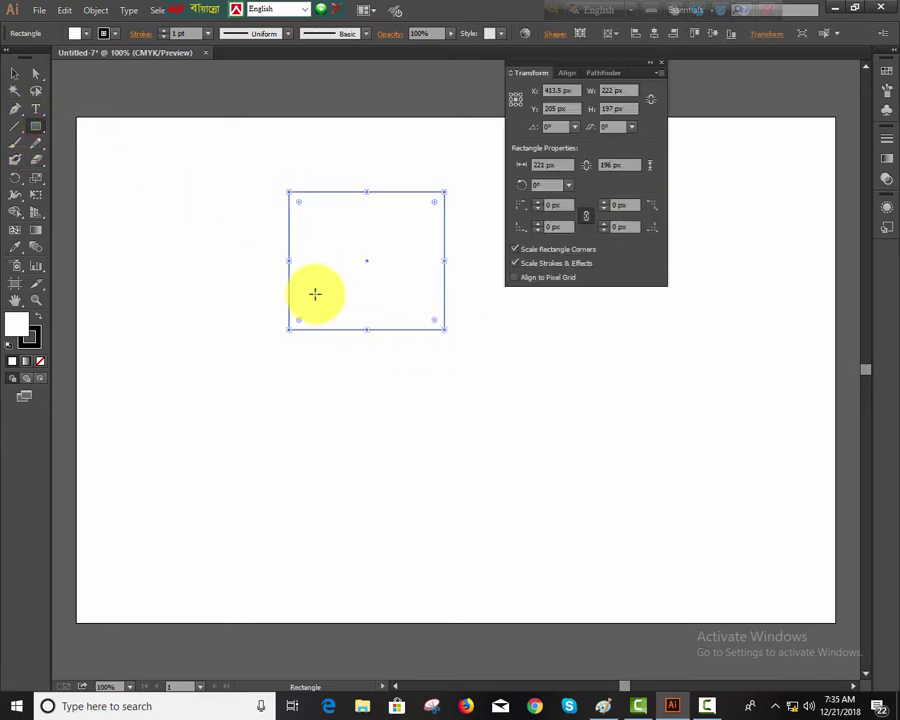
left_click(84, 33)
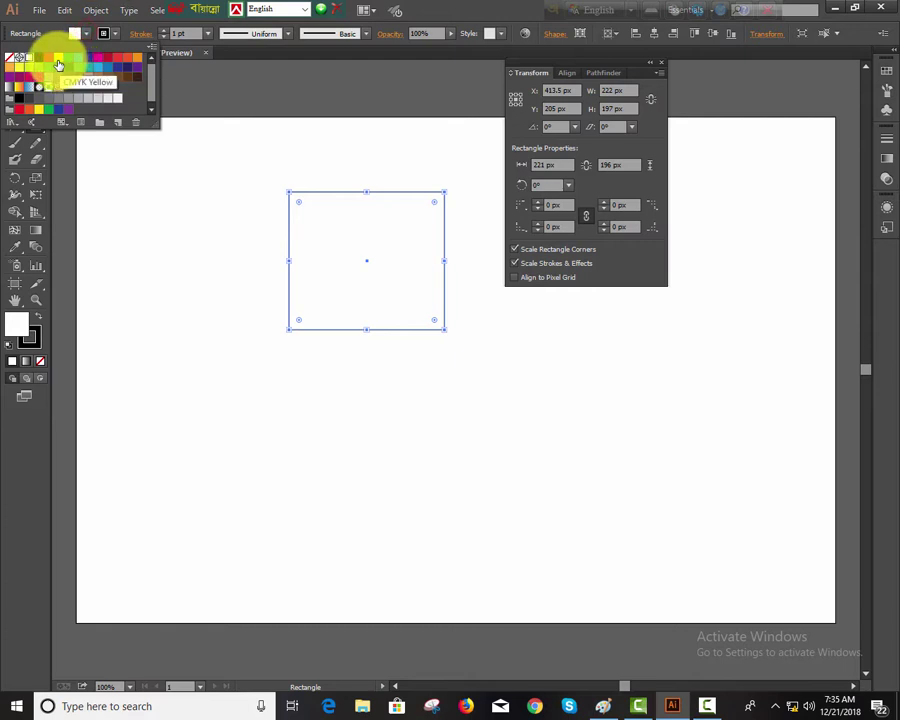
left_click(58, 58)
left_click(404, 378)
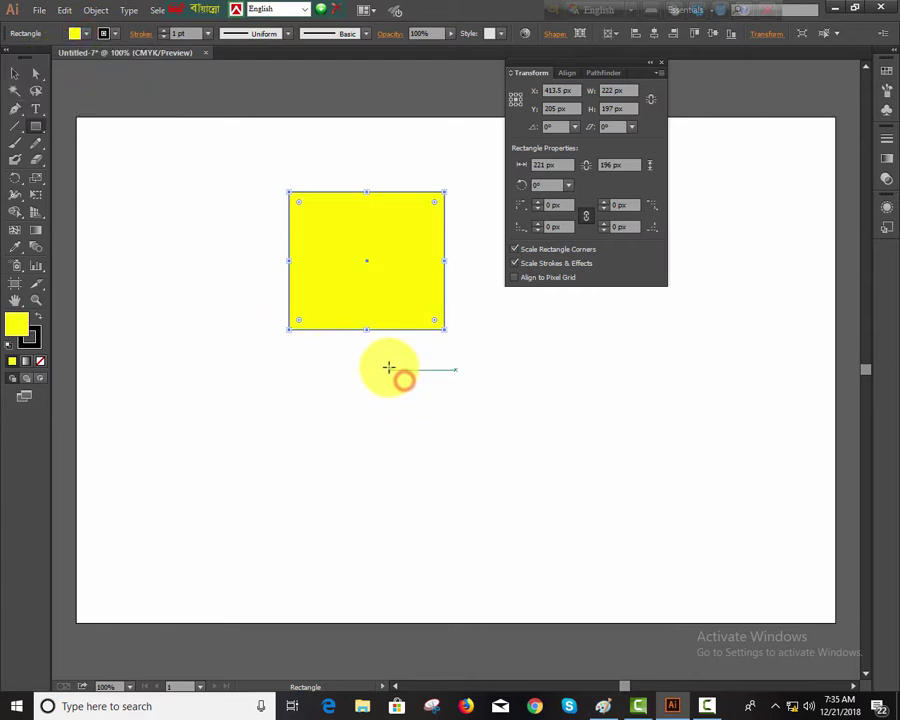
Step: Draw three more rectangles: a large one lower right, a tall narrow one left, a small one bottom left
left_click_drag(388, 368, 597, 498)
left_click_drag(165, 256, 235, 364)
left_click_drag(158, 432, 259, 498)
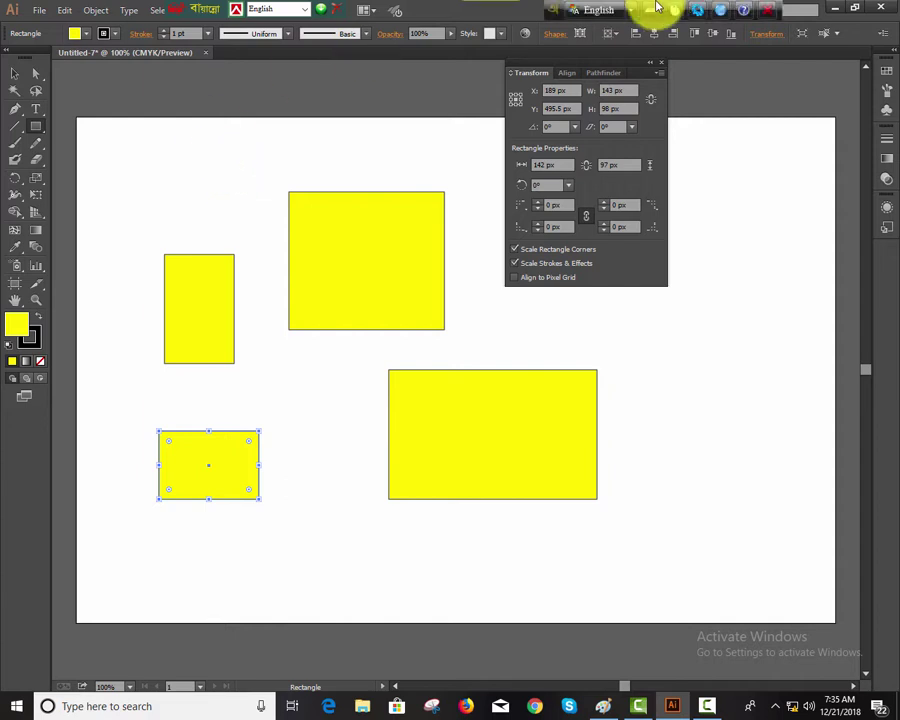
Step: Close the Transform panel and close the rectangles document without saving
left_click(660, 61)
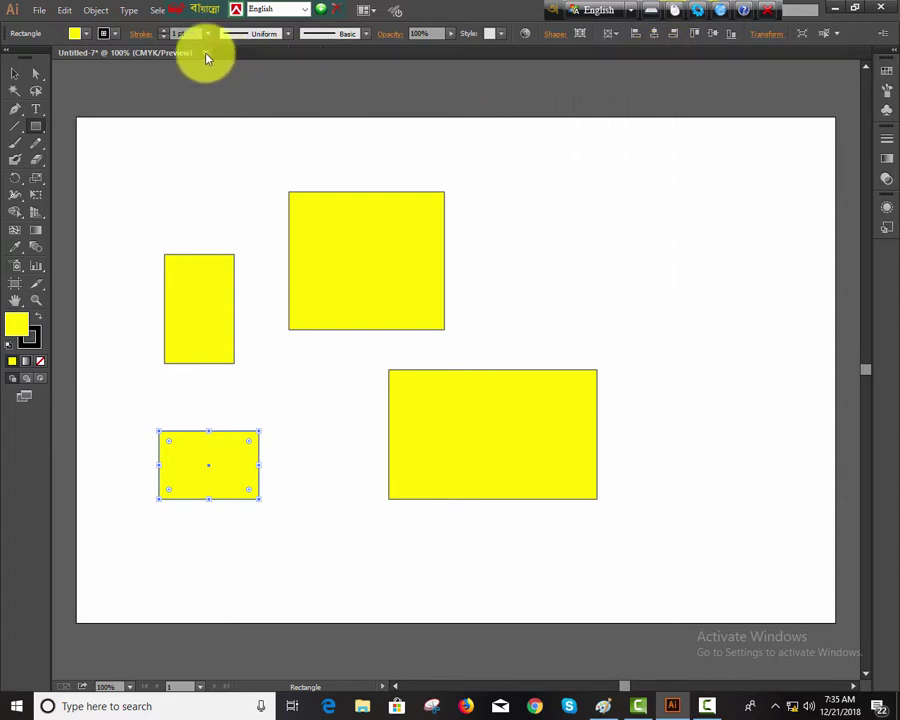
left_click(206, 53)
left_click(513, 371)
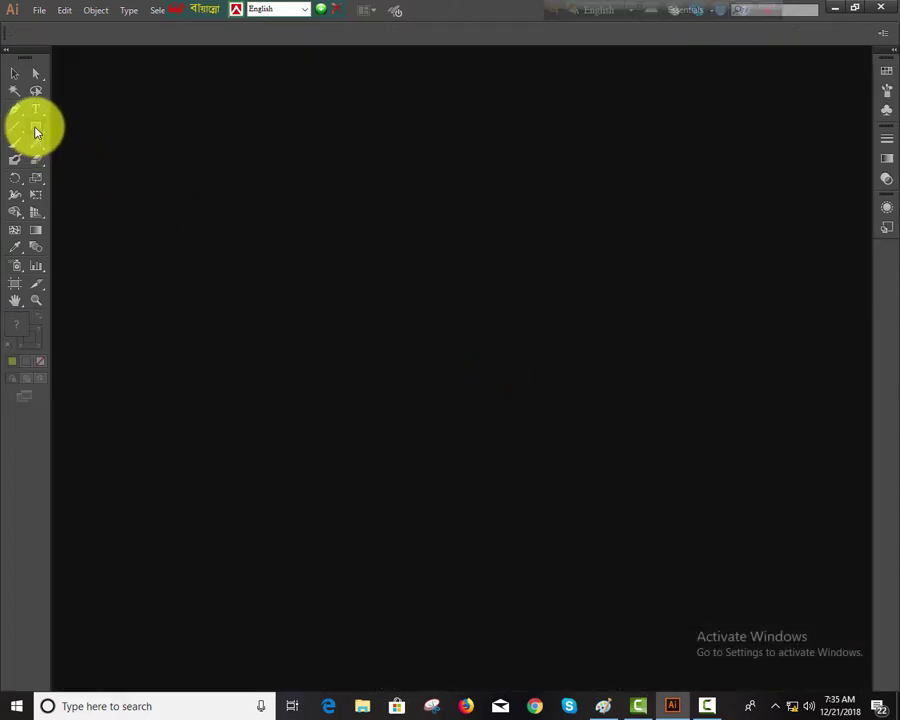
Step: Switch from the Rectangle tool to the Pencil tool and click around the empty workspace
left_click(35, 126)
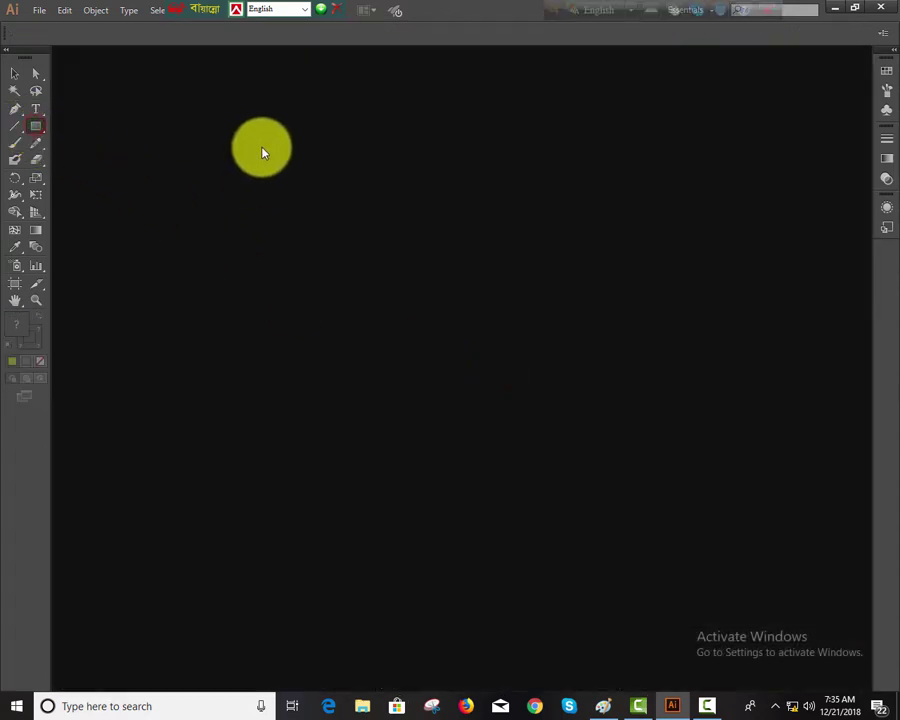
left_click(40, 146)
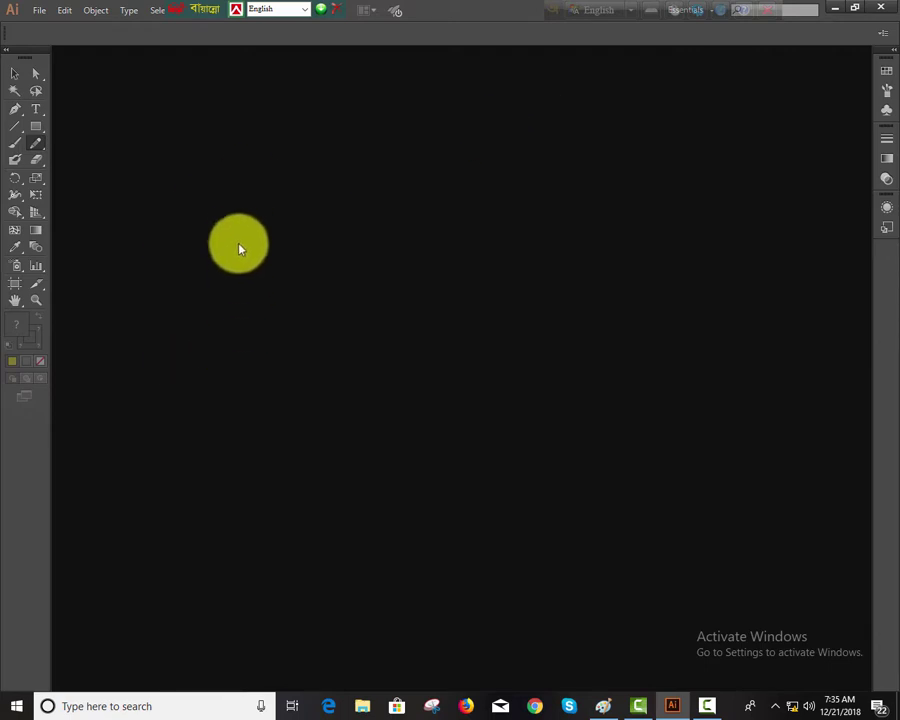
left_click(245, 191)
left_click(430, 212)
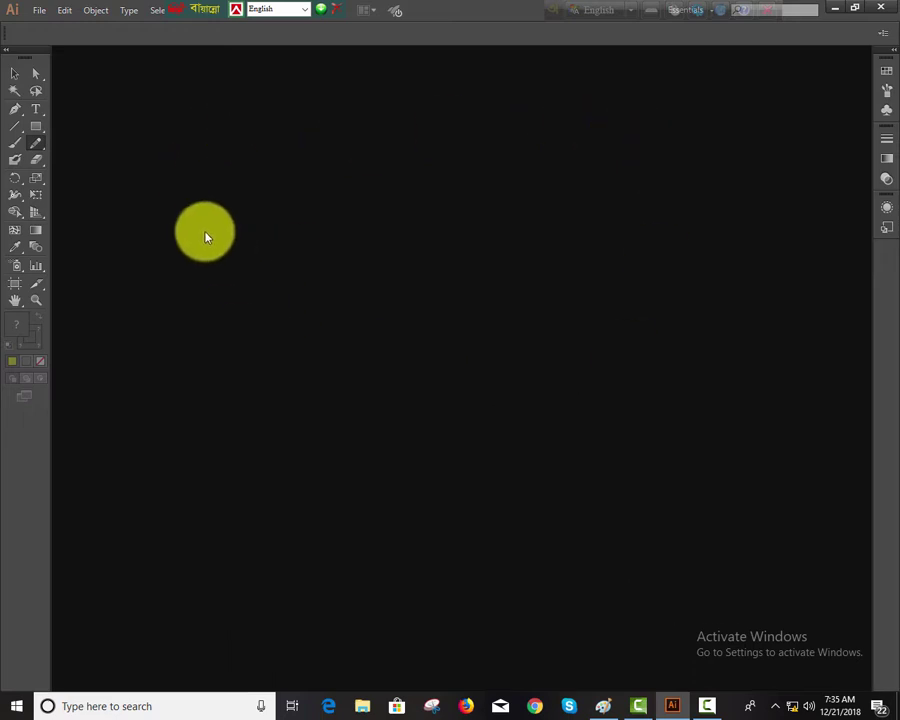
left_click(192, 199)
left_click(426, 235)
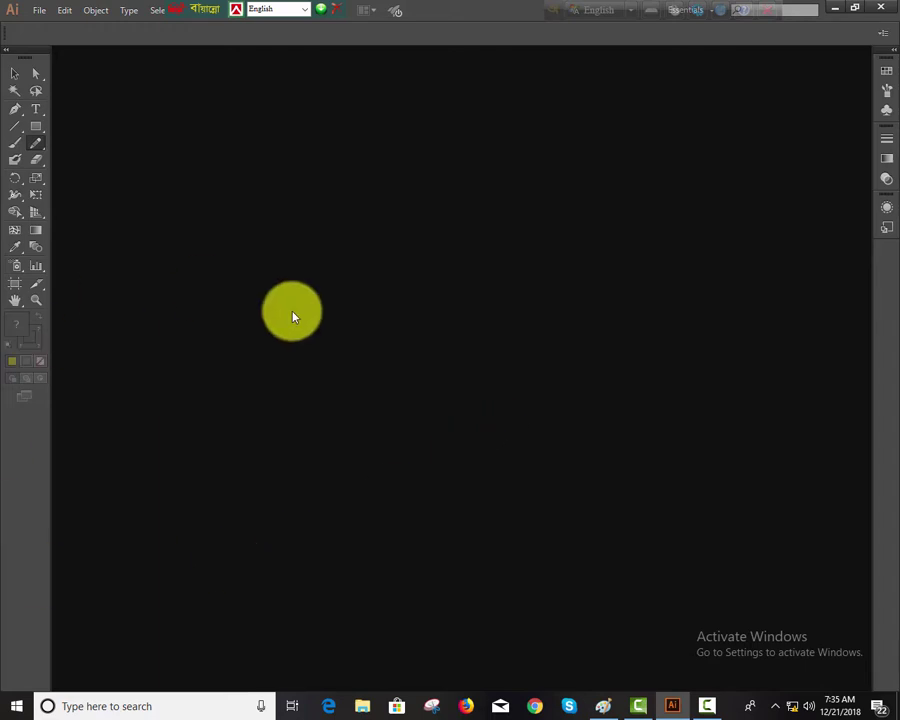
Step: Mark item 3 of the Paint lesson outline with a stroke, then return to Illustrator
left_click(604, 708)
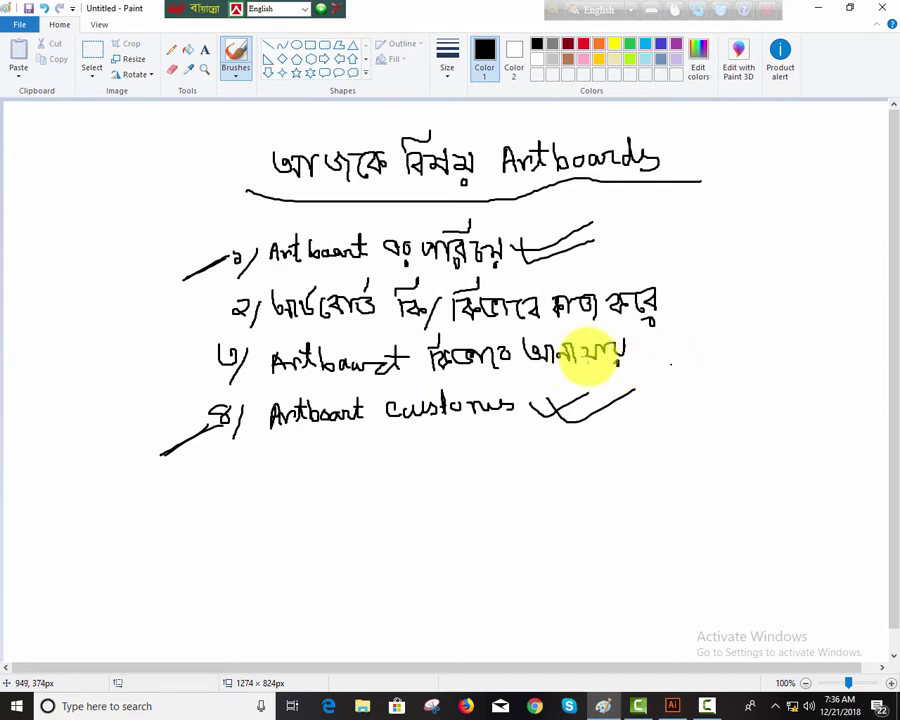
mouse_move(221, 362)
left_mouse_down()
mouse_move(150, 388)
mouse_move(220, 357)
mouse_move(177, 370)
left_mouse_up()
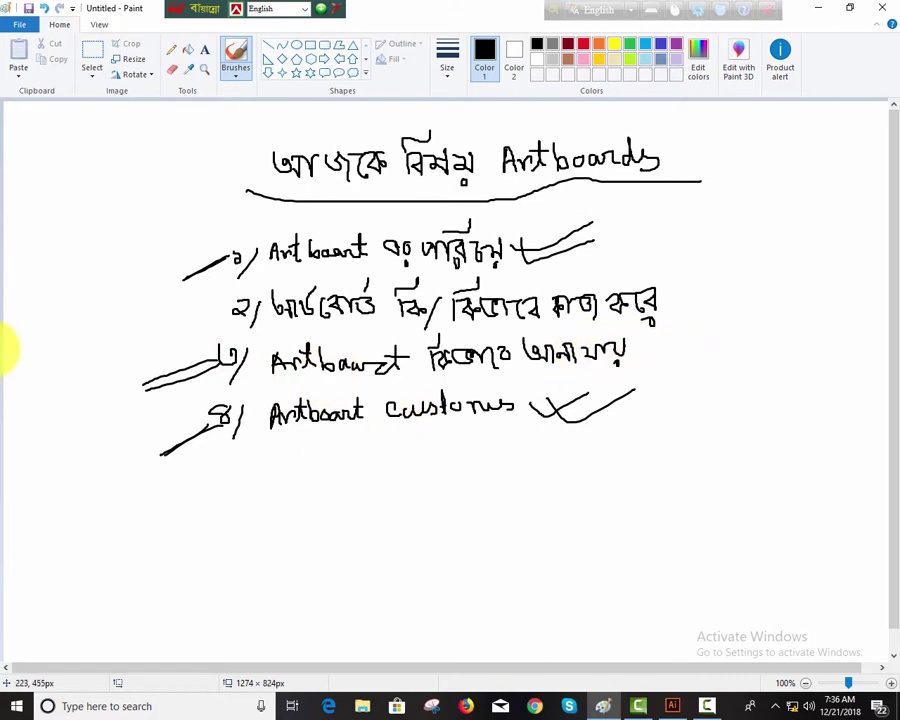
left_click(667, 706)
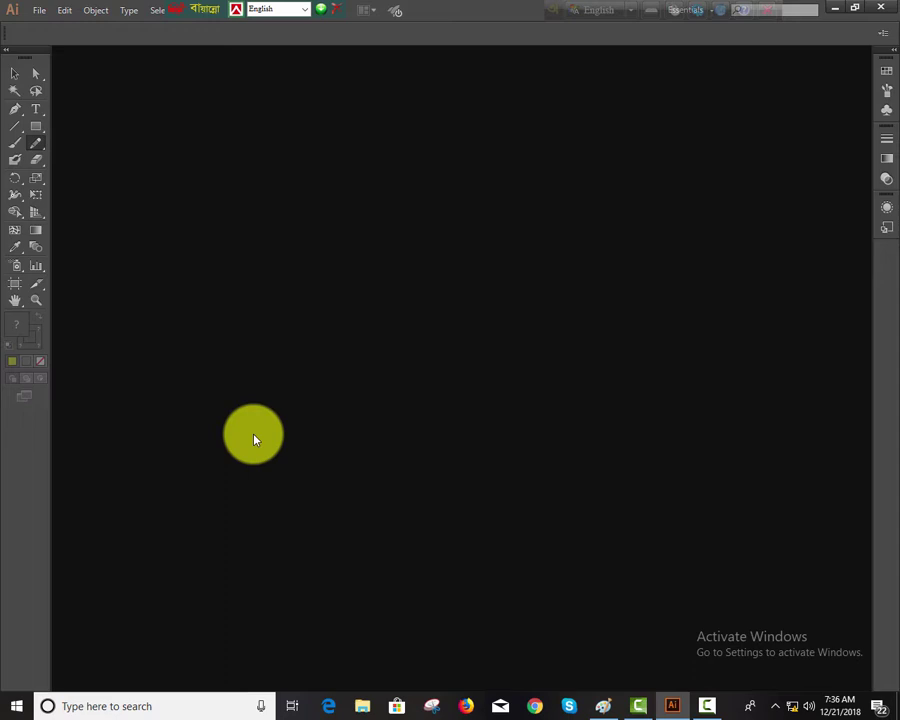
left_click(39, 11)
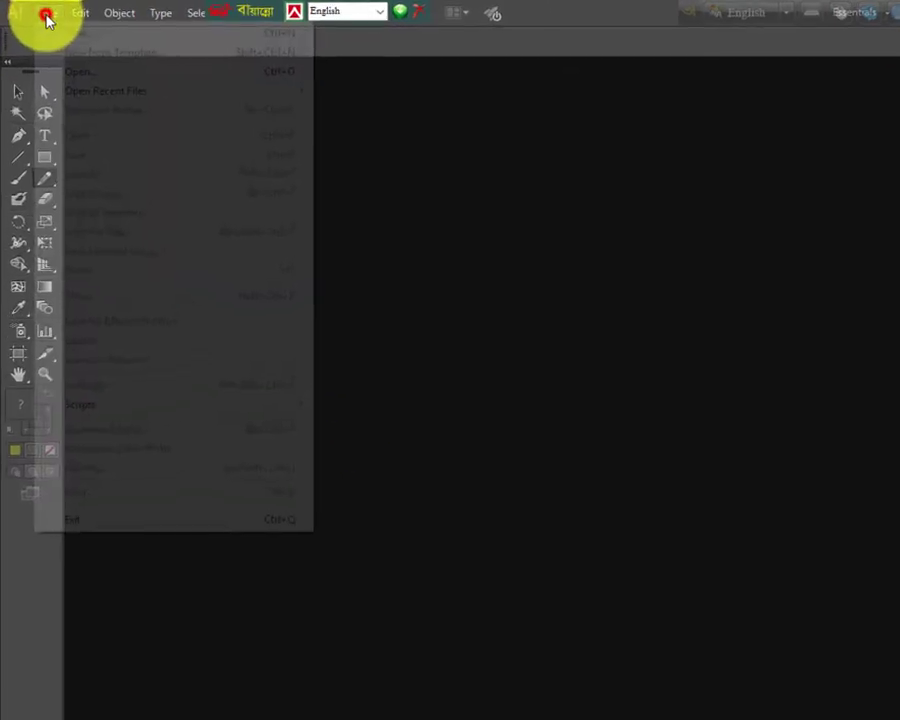
left_click(78, 35)
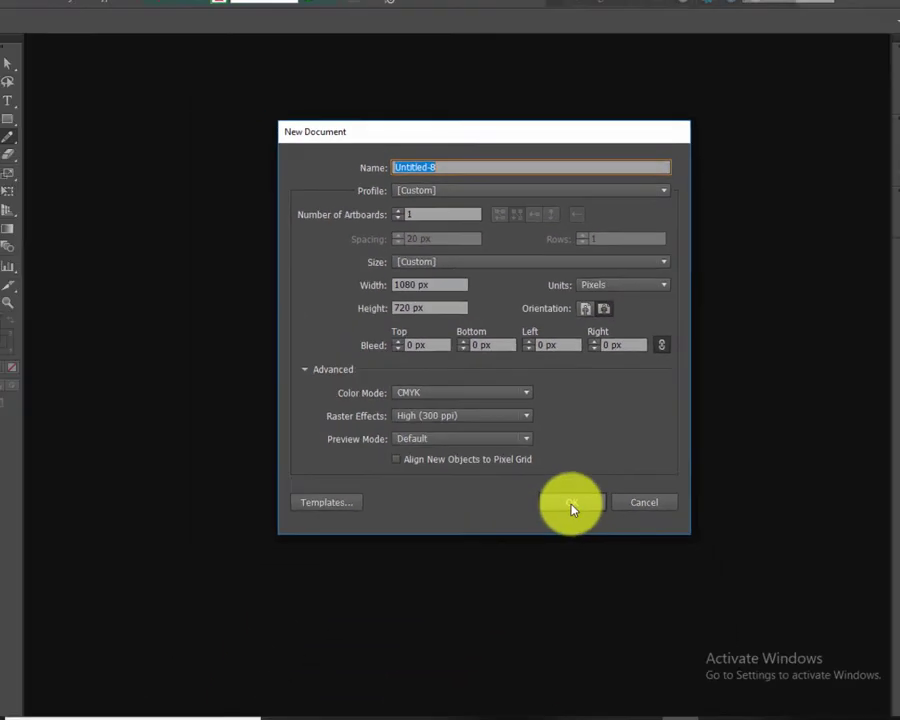
left_click(588, 622)
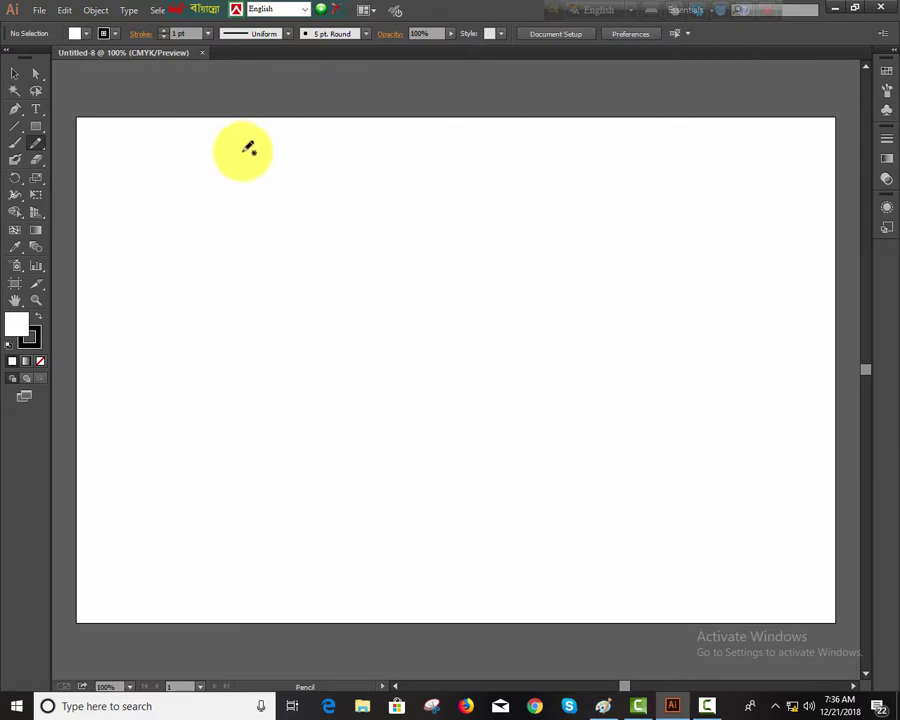
key("ctrl+n")
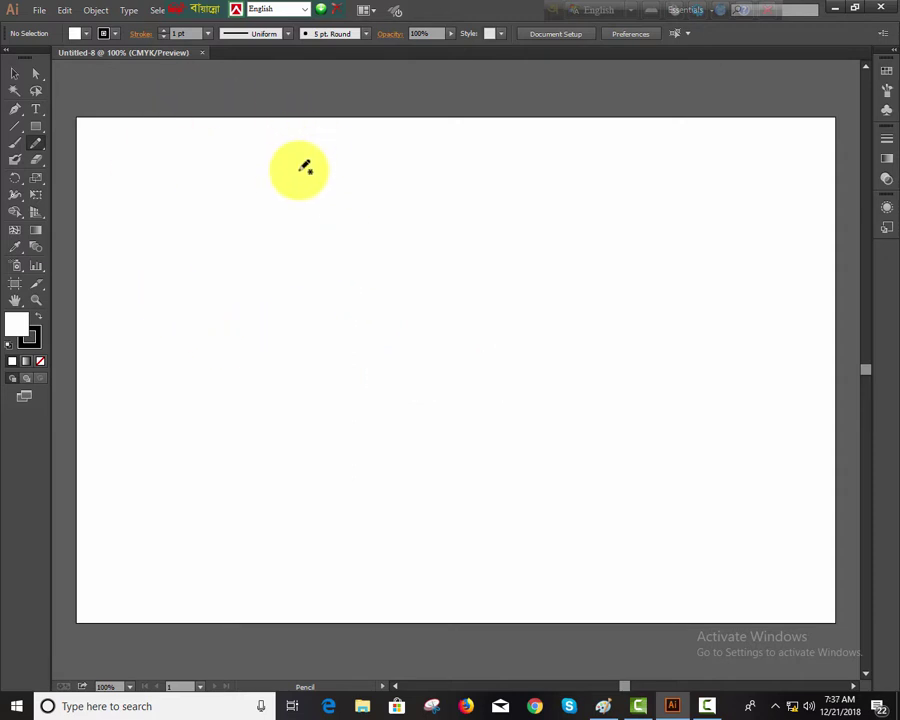
left_click(201, 53)
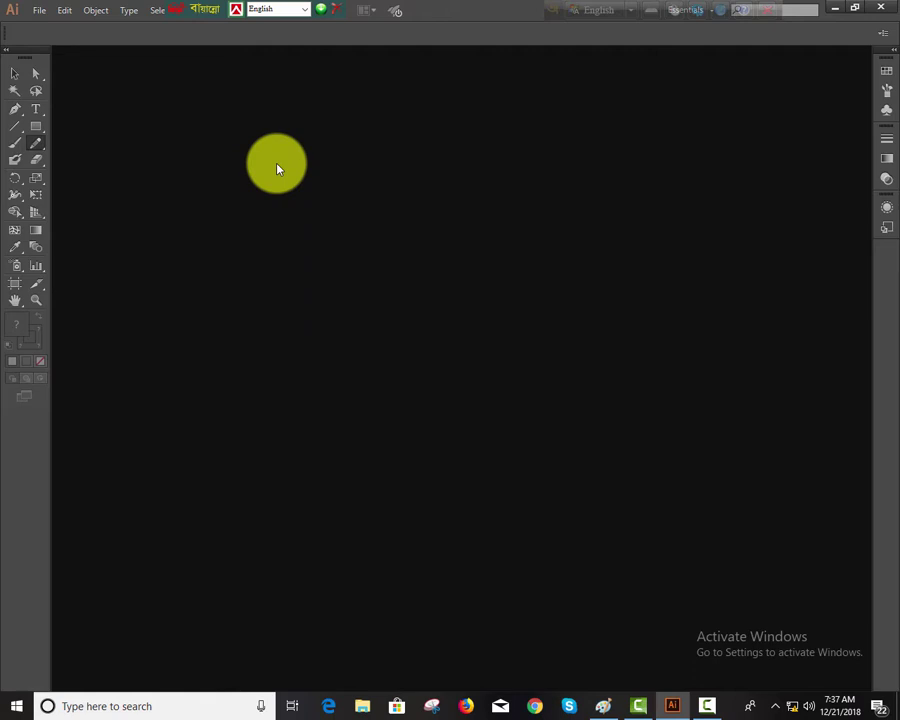
key("ctrl+n")
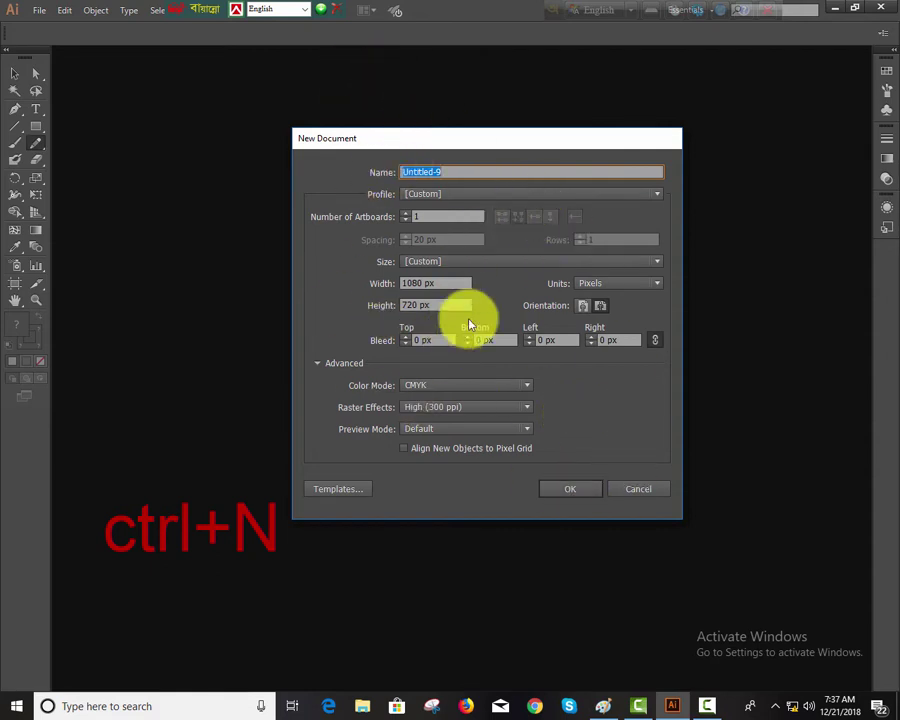
left_click(574, 489)
mouse_move(75, 624)
left_mouse_down()
mouse_move(72, 120)
mouse_move(76, 626)
left_mouse_up()
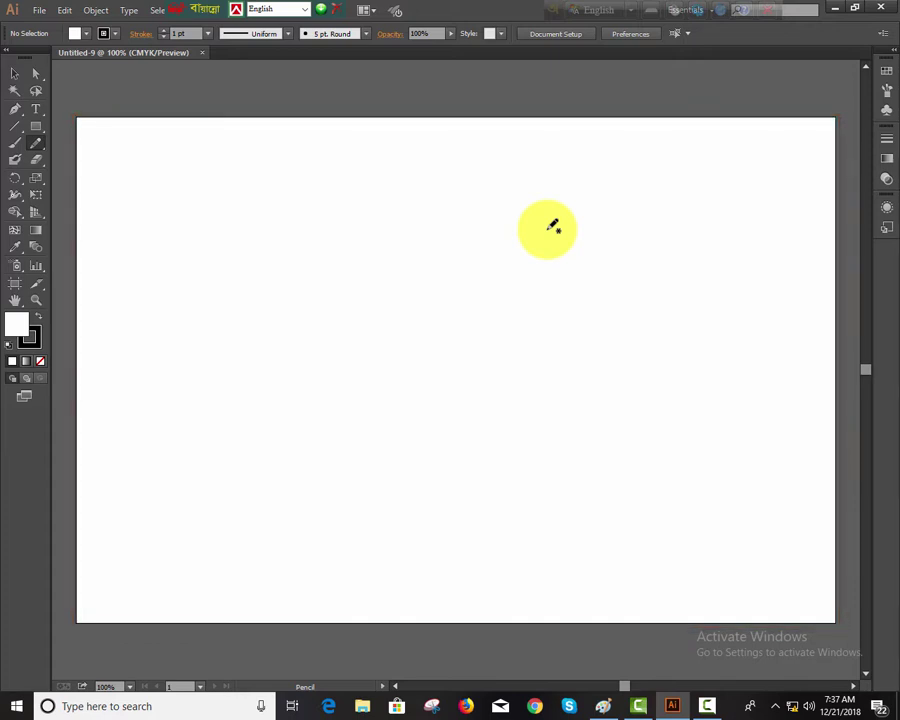
left_click(603, 706)
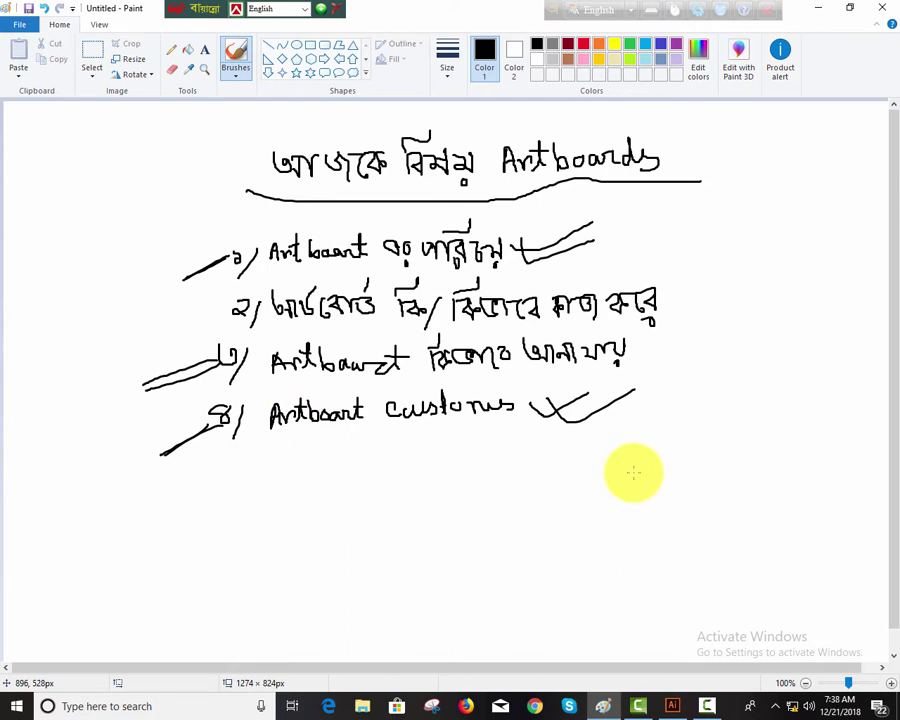
left_click(685, 705)
left_click(36, 140)
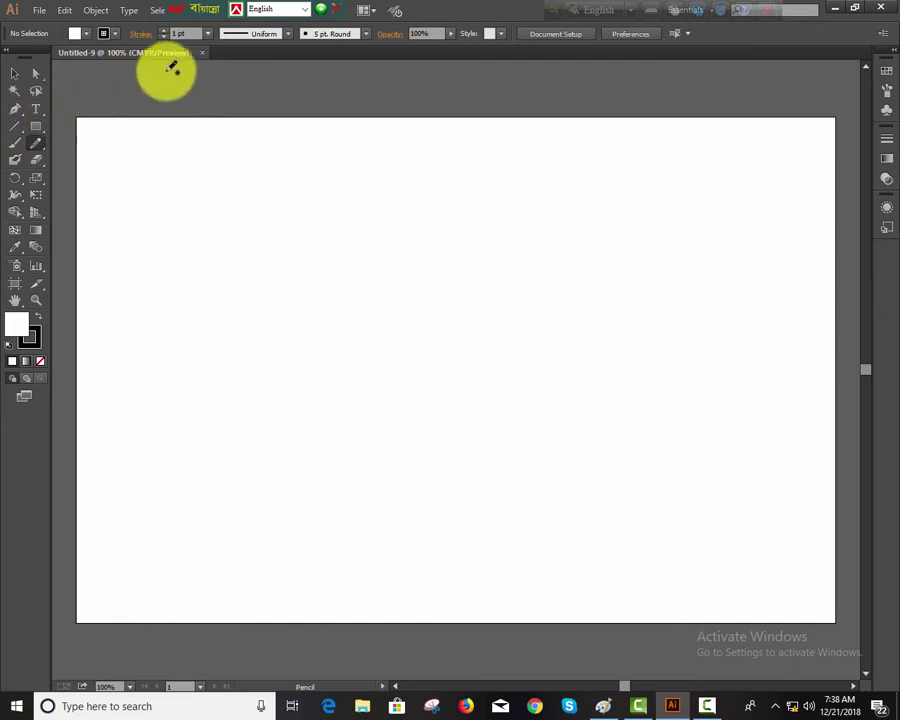
left_click(203, 53)
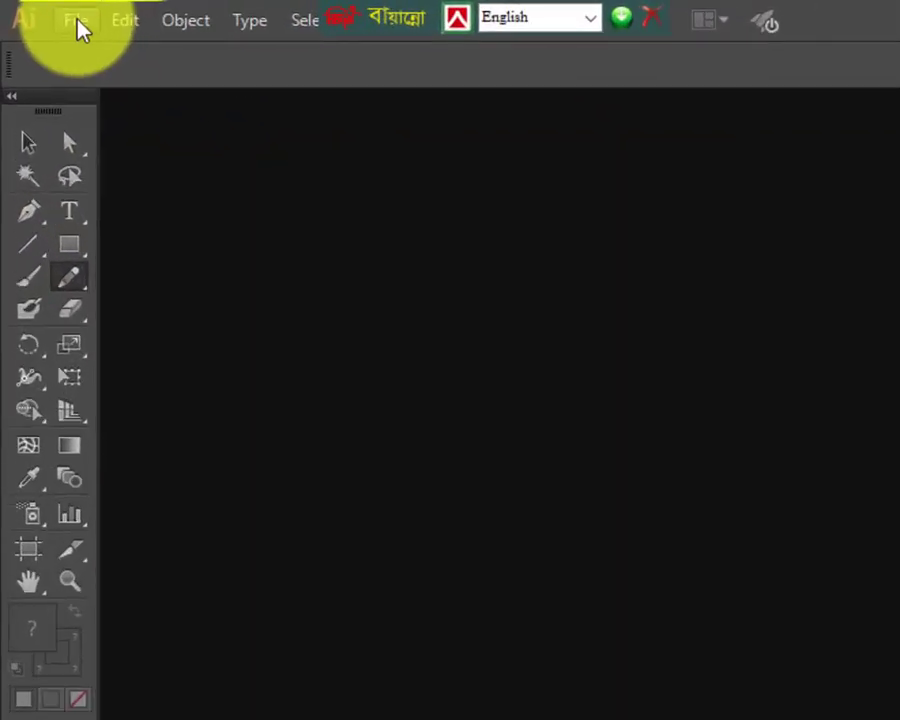
Step: Start a new 1080 × 720 px document, Untitled-10, from the File menu
left_click(78, 20)
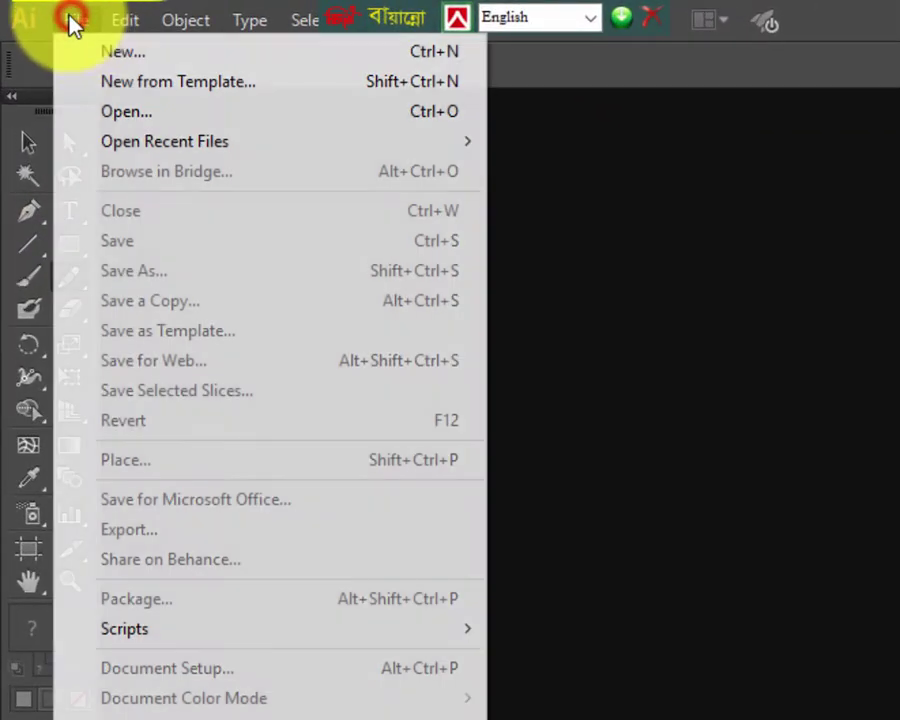
left_click(110, 50)
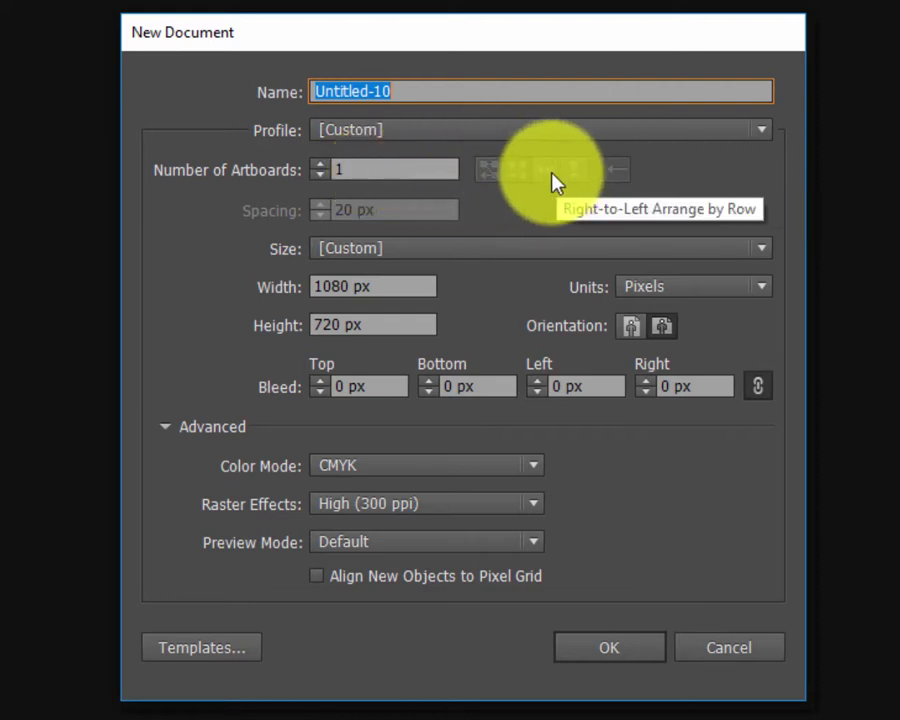
Step: Create Untitled-10 with 5 artboards in Grid by Row, ordered right to left
left_click(324, 166)
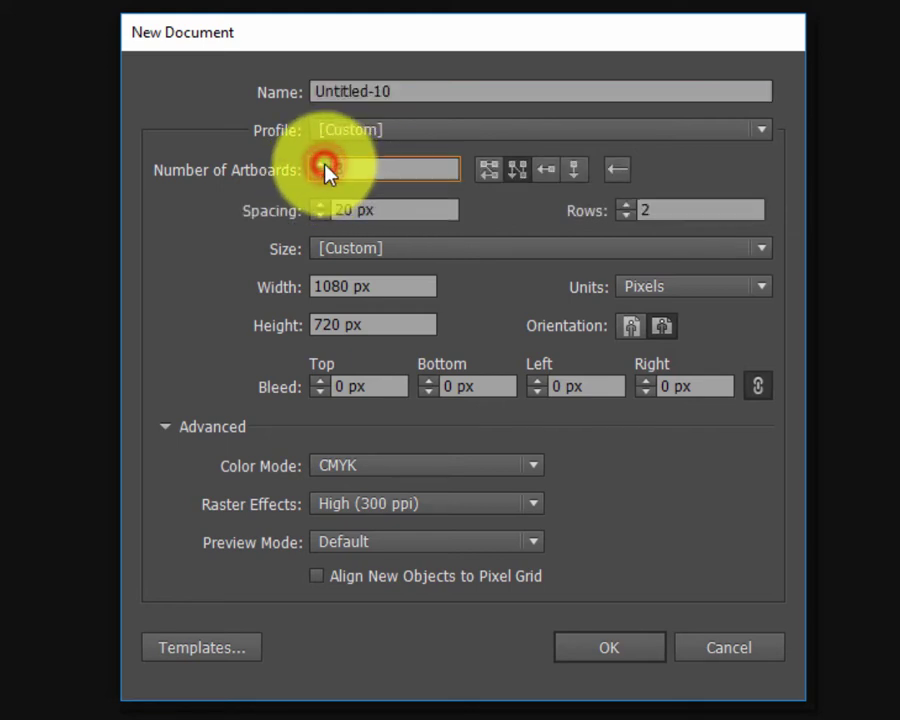
left_click(322, 166)
double_click(316, 166)
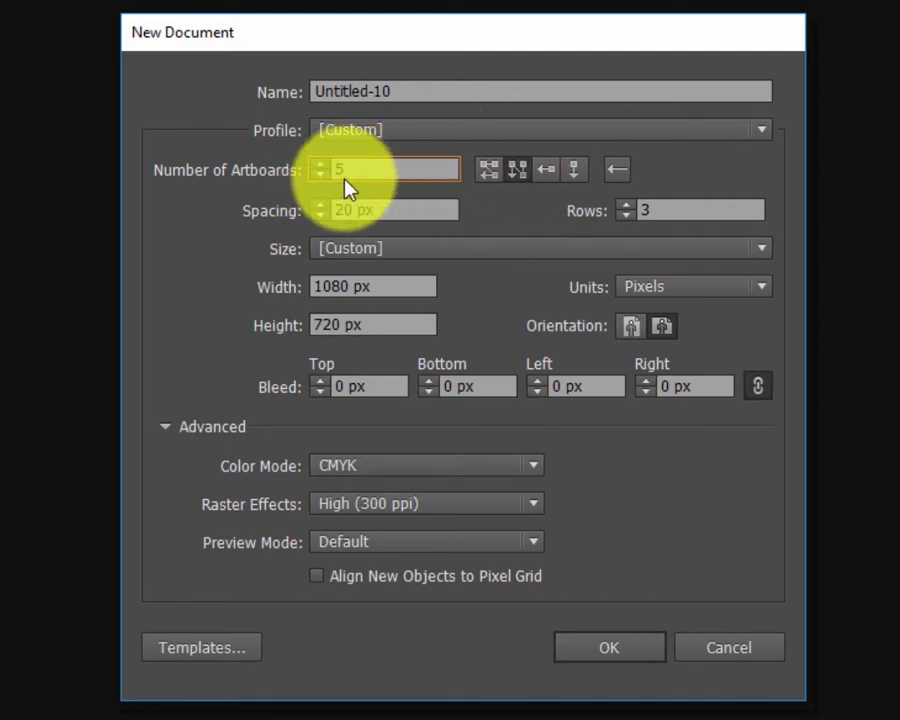
left_click(487, 169)
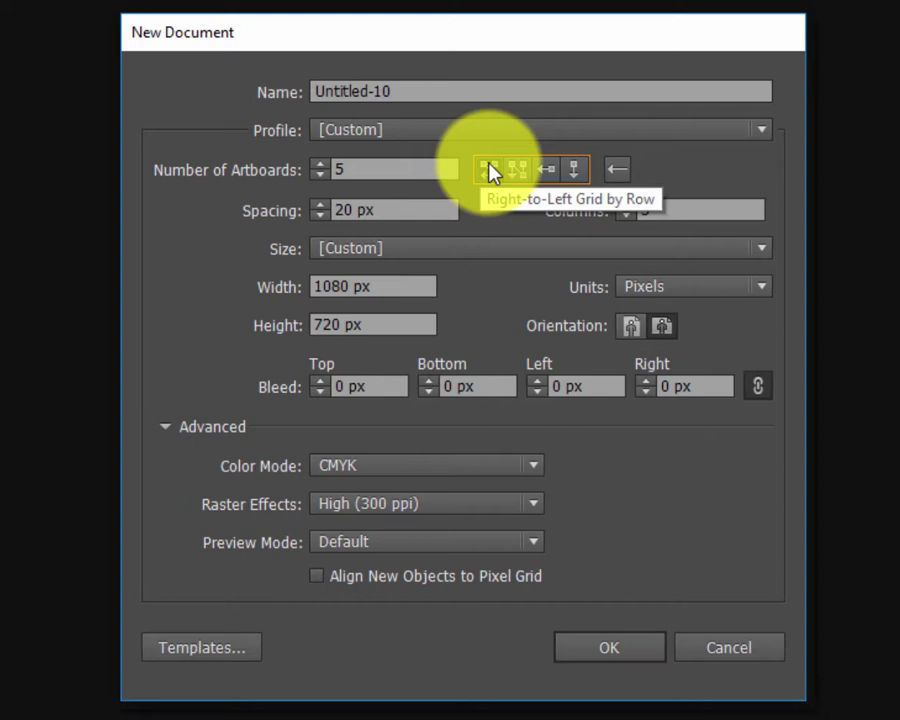
left_click(615, 176)
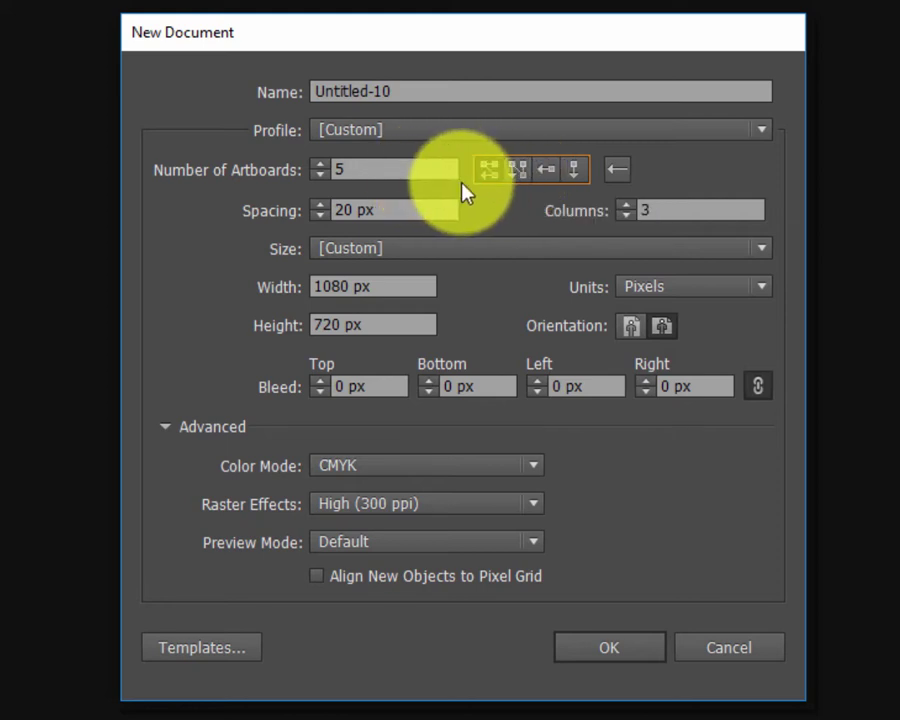
left_click(602, 646)
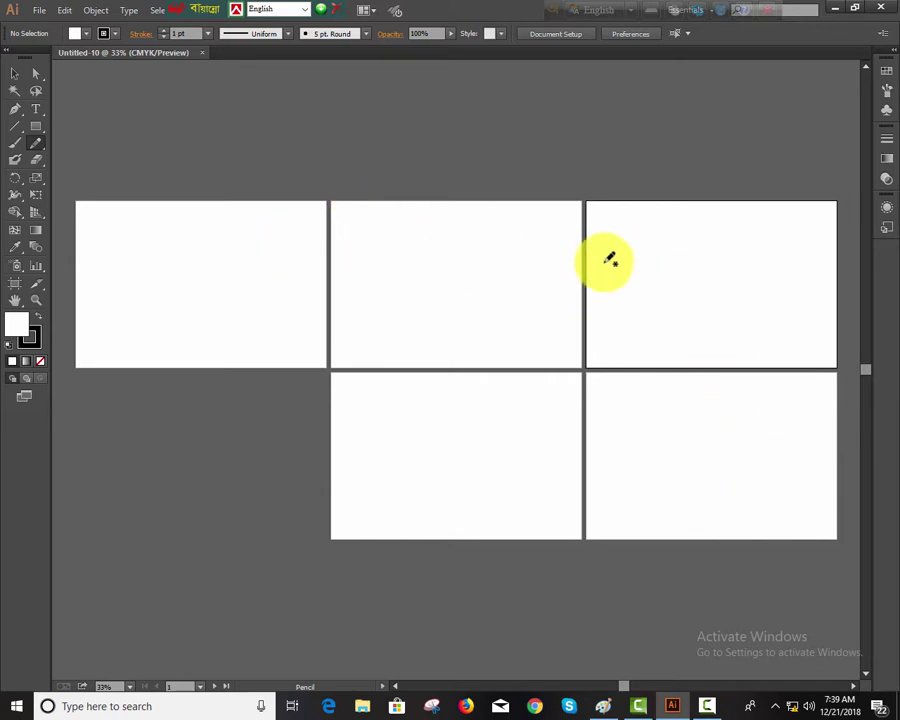
Step: Draw a differently sized rectangle on each of the five artboards, then close the Transform panel
left_click(38, 127)
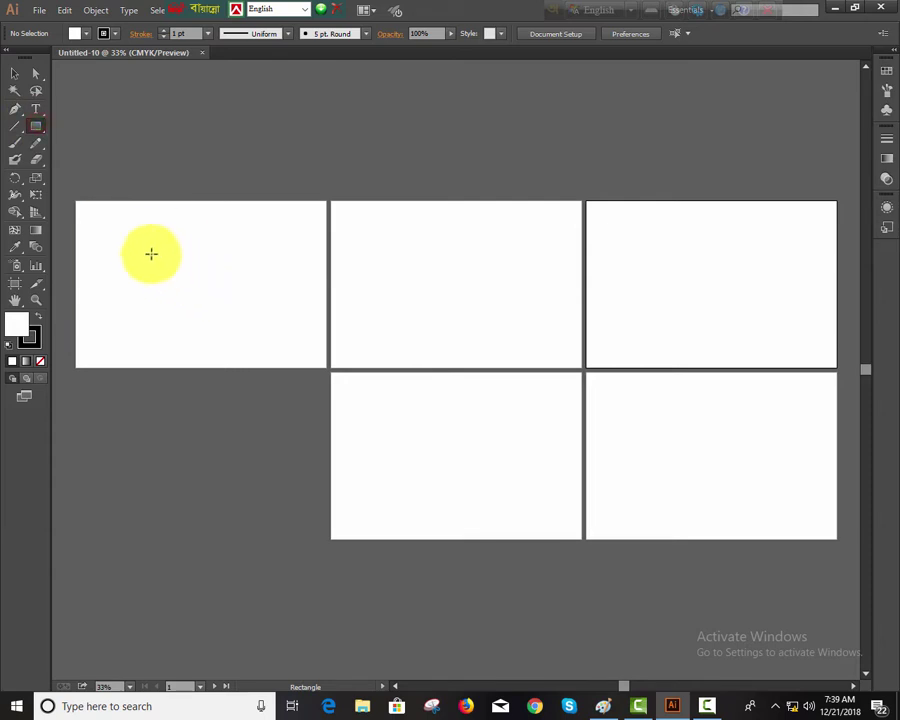
left_click_drag(145, 243, 224, 298)
left_click_drag(382, 242, 469, 313)
left_click_drag(700, 265, 778, 352)
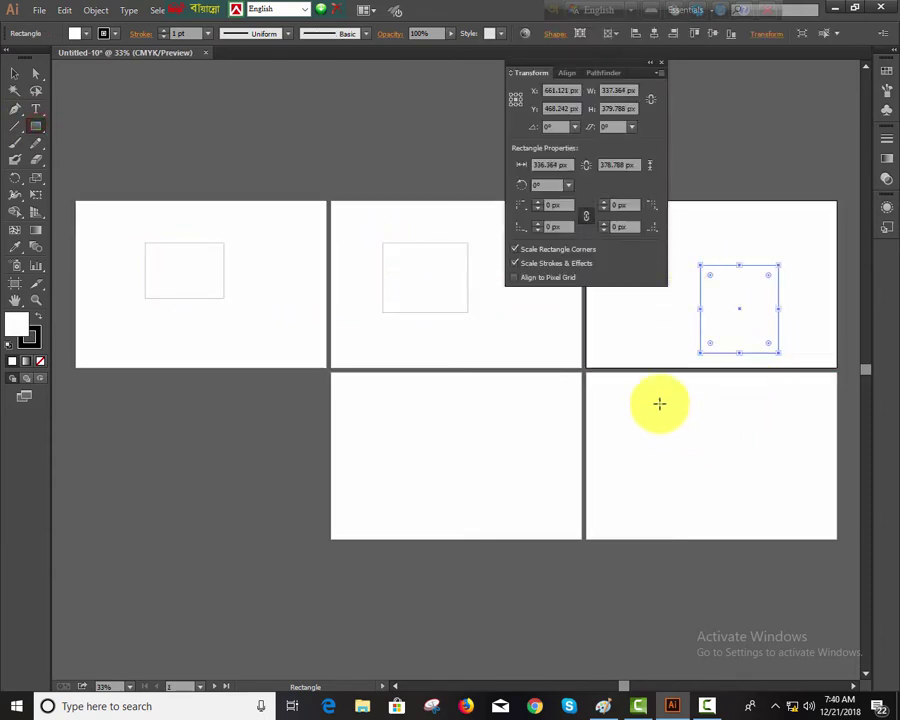
left_click_drag(658, 403, 730, 475)
left_click_drag(394, 399, 492, 489)
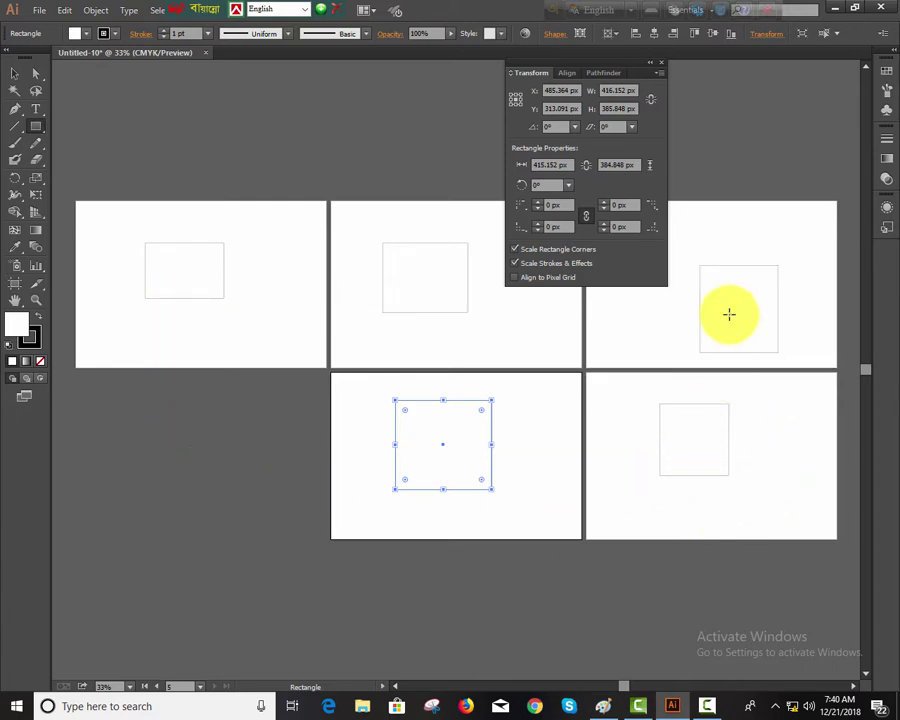
left_click(662, 67)
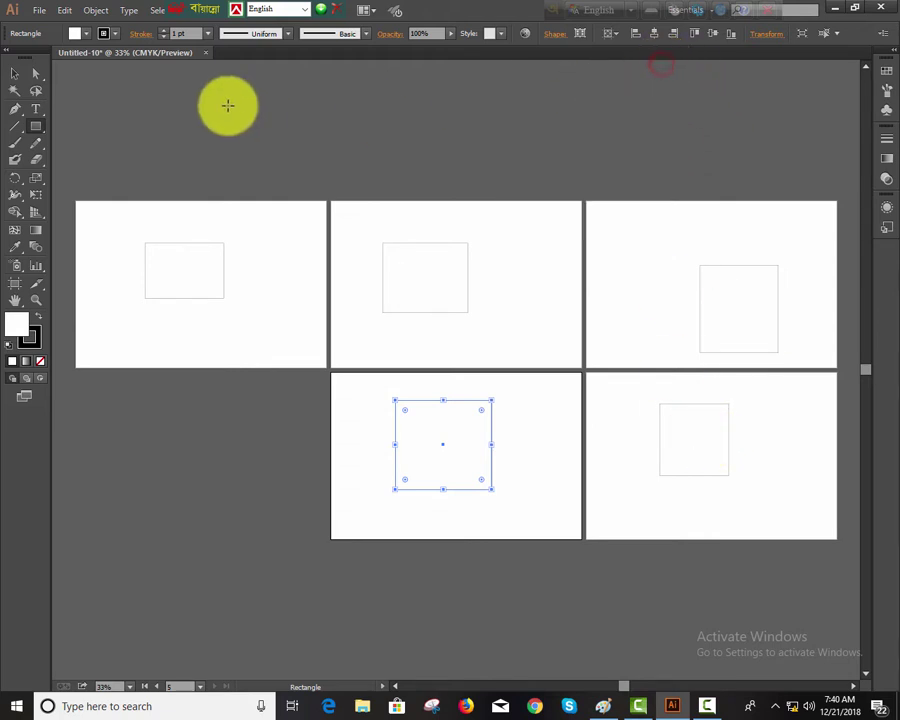
Step: Close the rectangles document without saving and start a new document
left_click(205, 53)
left_click(521, 372)
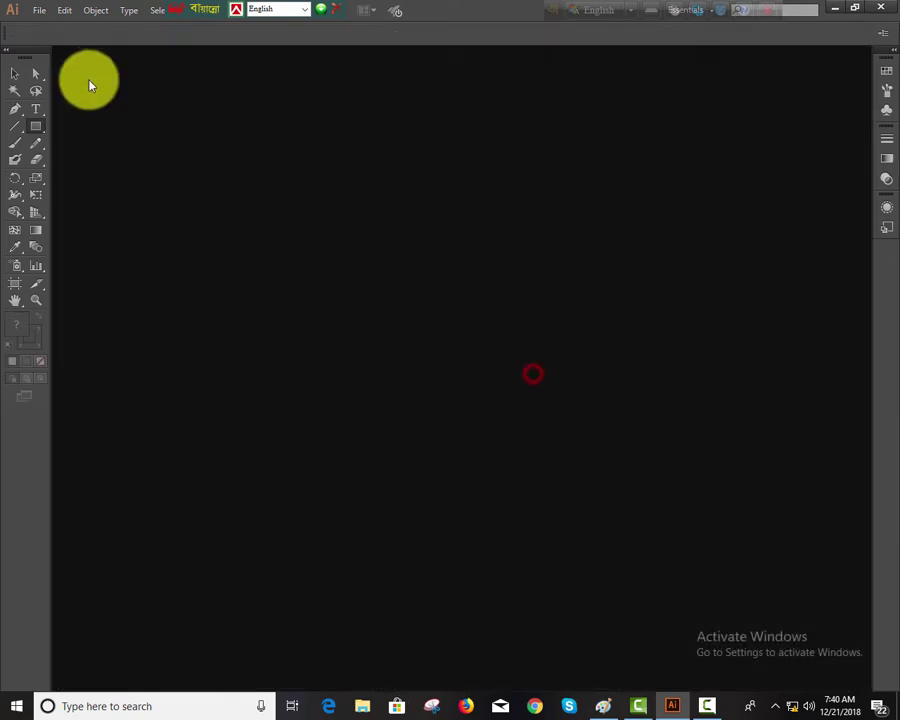
left_click(46, 14)
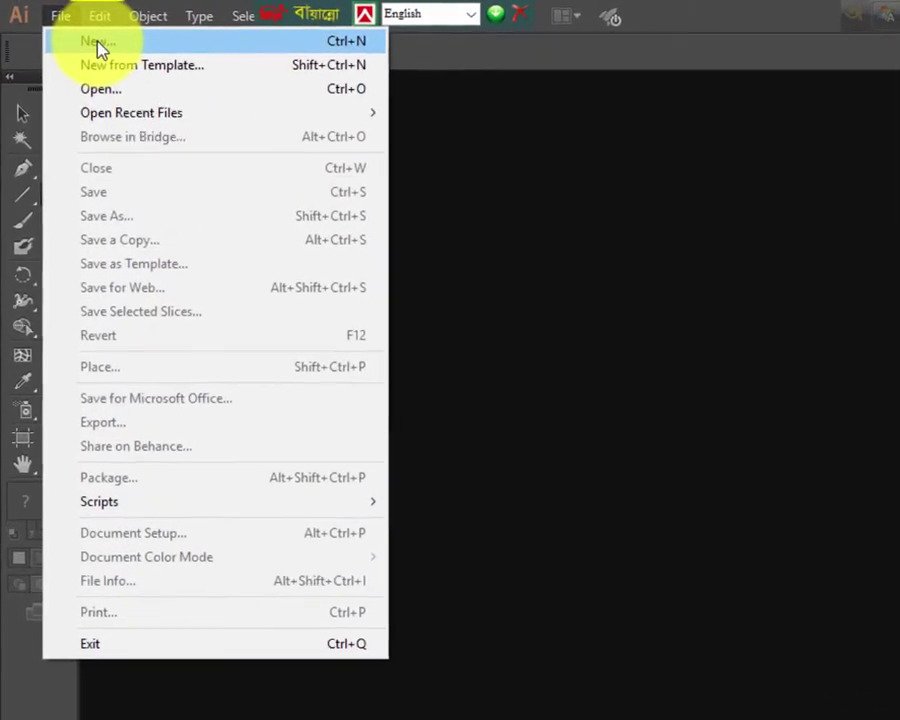
left_click(65, 29)
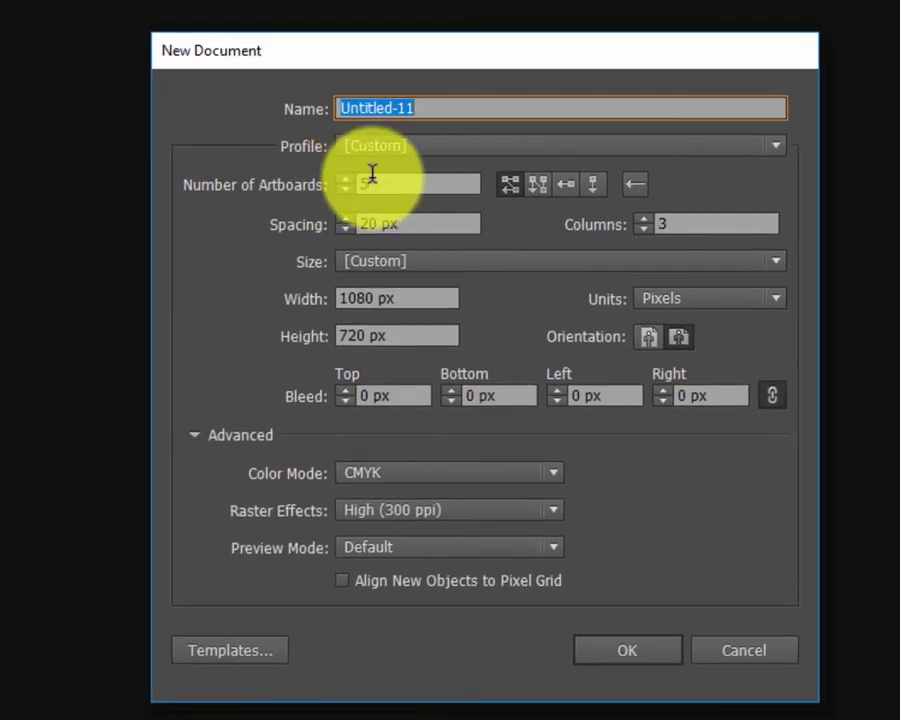
Step: Create the document with artboards in Grid by Row, left to right, then close it
left_click(634, 186)
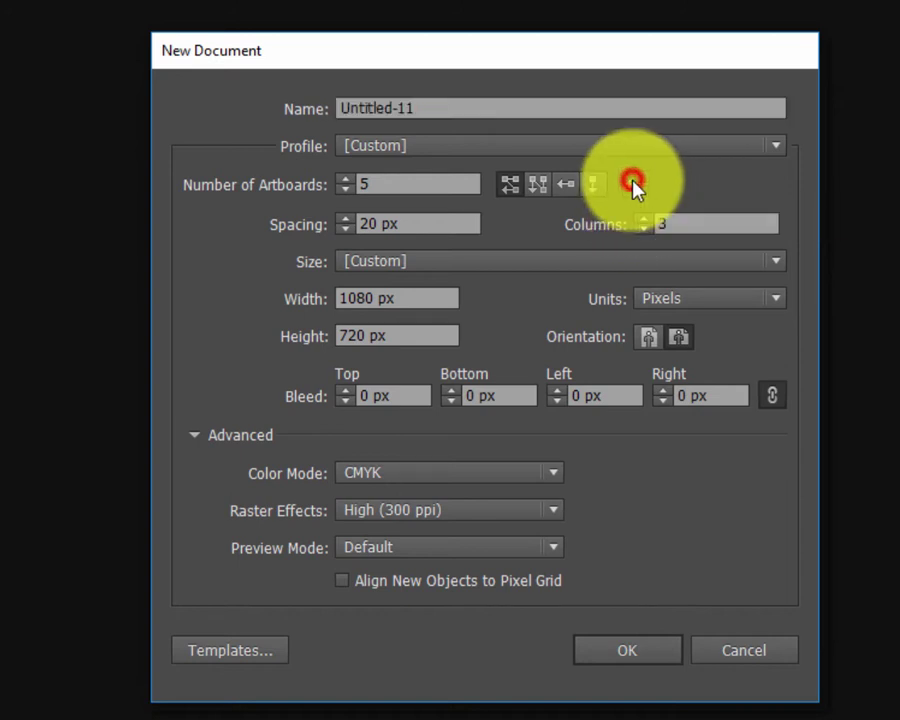
left_click(508, 185)
left_click(624, 656)
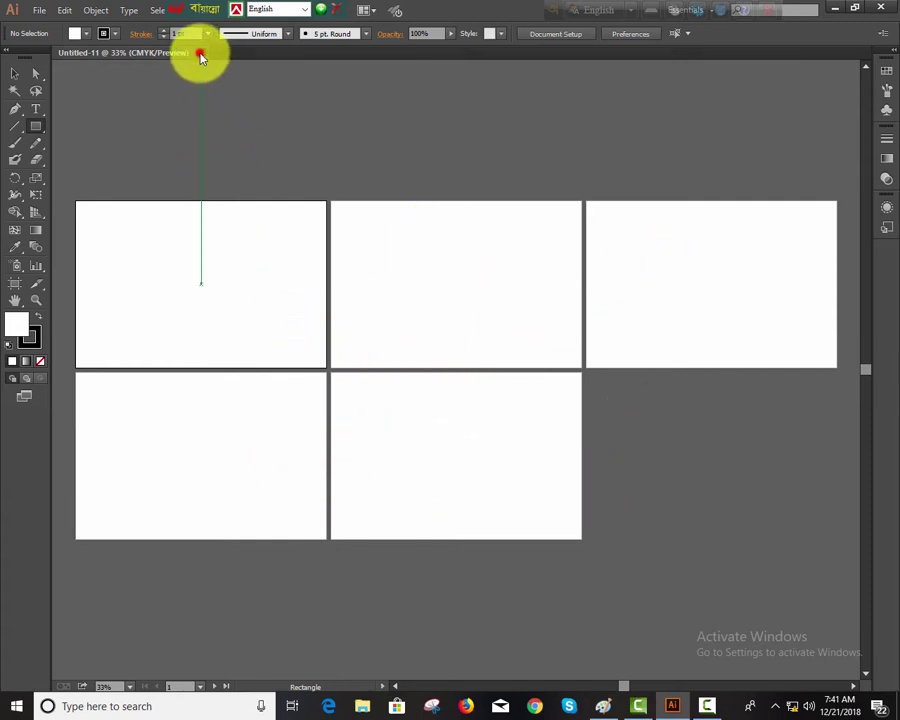
left_click(199, 53)
Step: Create a new five-artboard document arranged Grid by Column, three rows deep
left_click(40, 10)
left_click(48, 26)
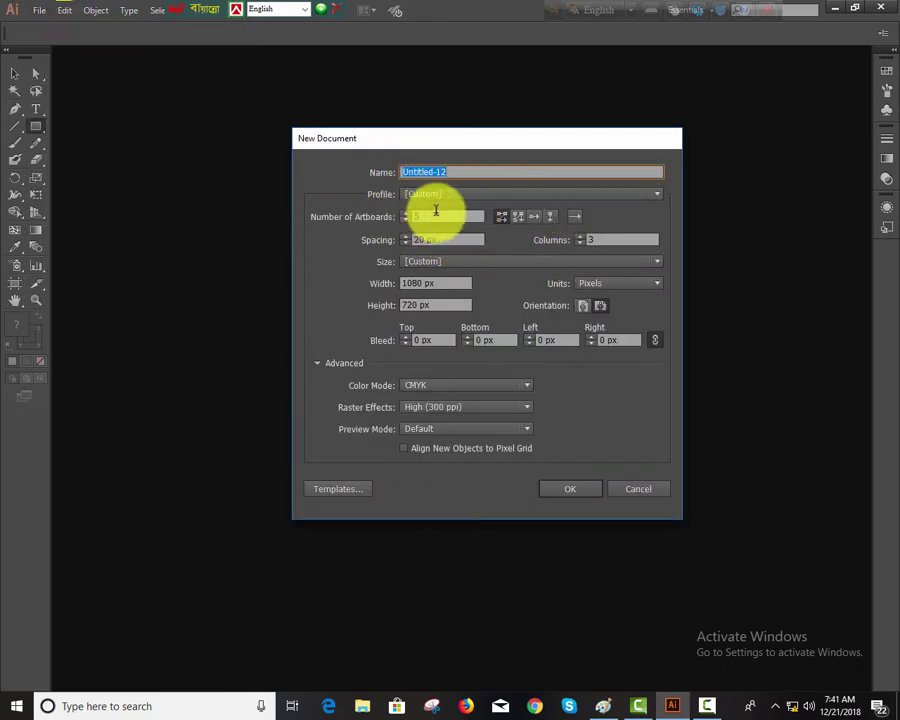
left_click(516, 219)
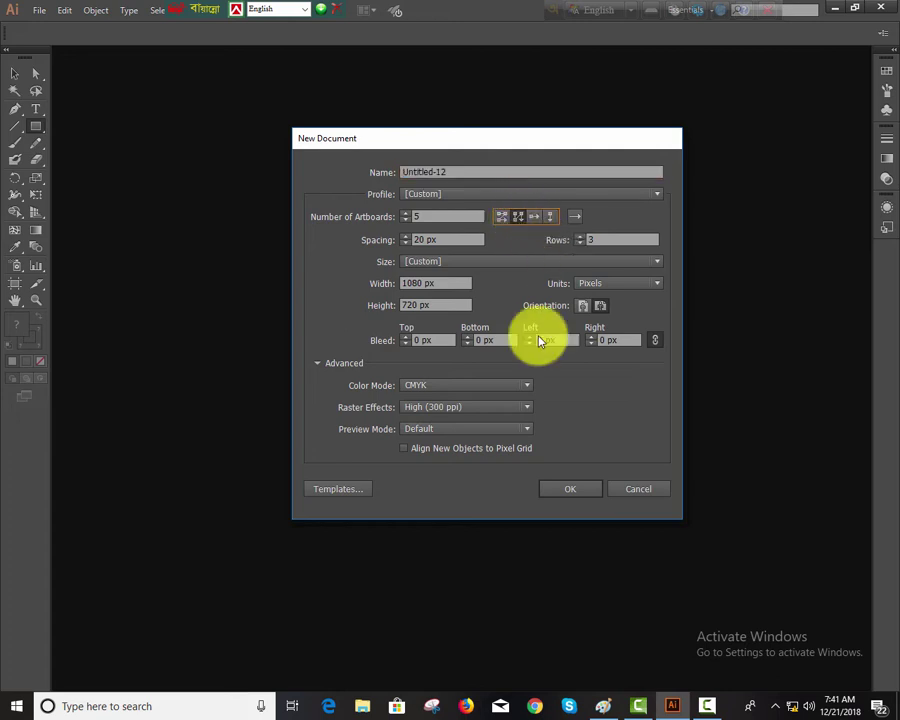
left_click(566, 492)
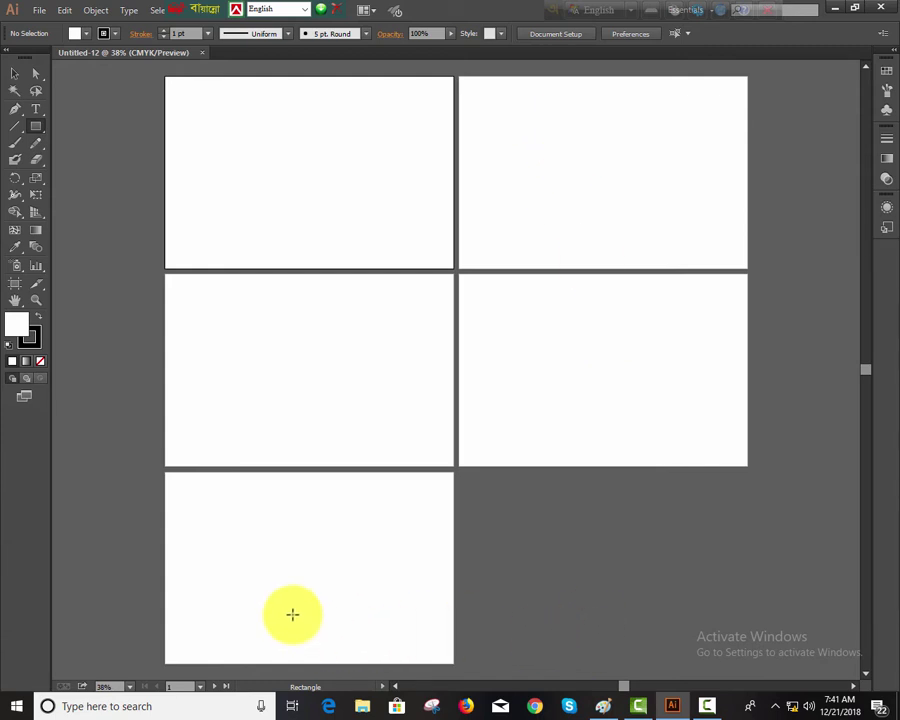
Step: Close the current document and start another new document
left_click(200, 52)
left_click(38, 10)
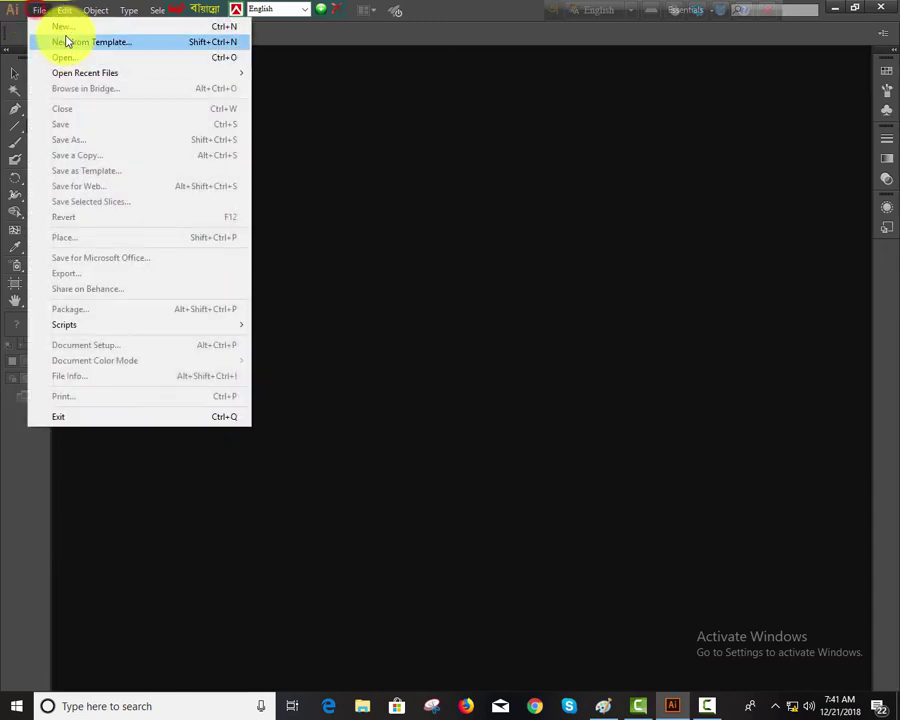
left_click(62, 26)
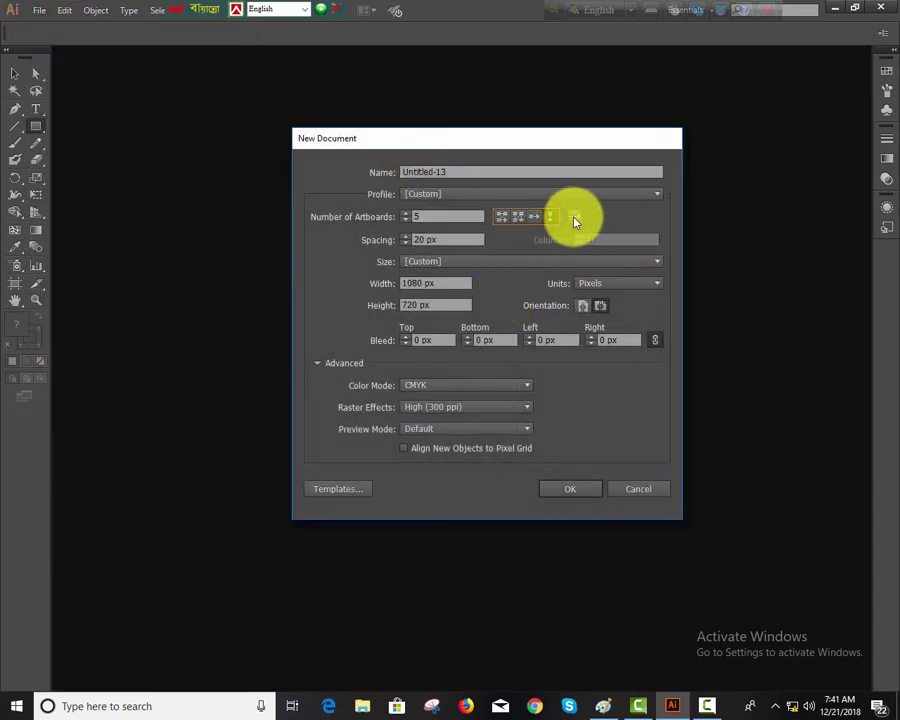
Step: Set the artboard layout to Arrange by Row, then Arrange by Column, and switch to Paint
left_click(537, 218)
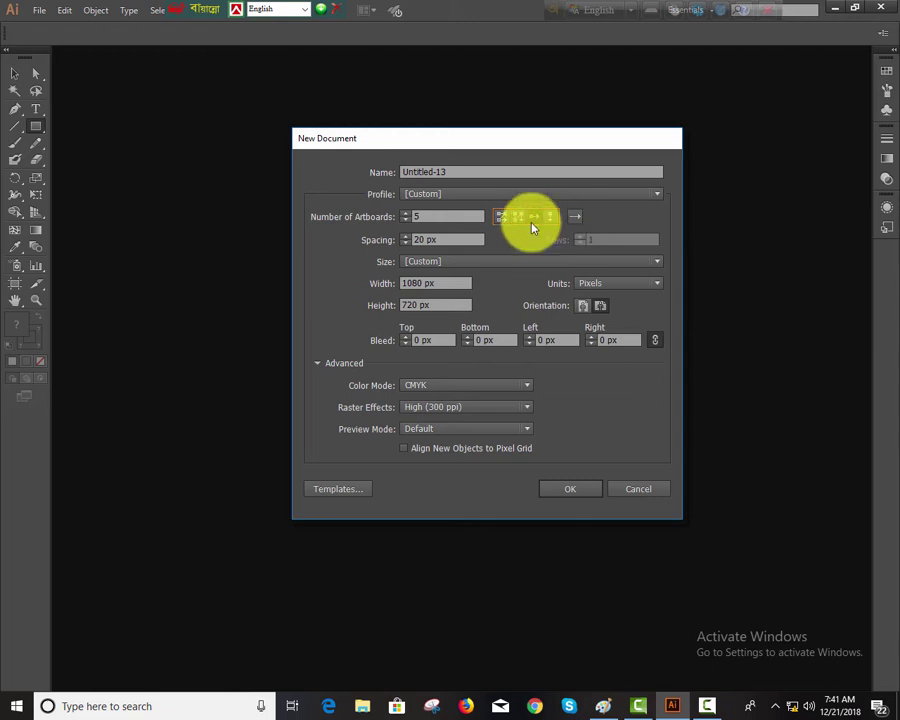
left_click(537, 219)
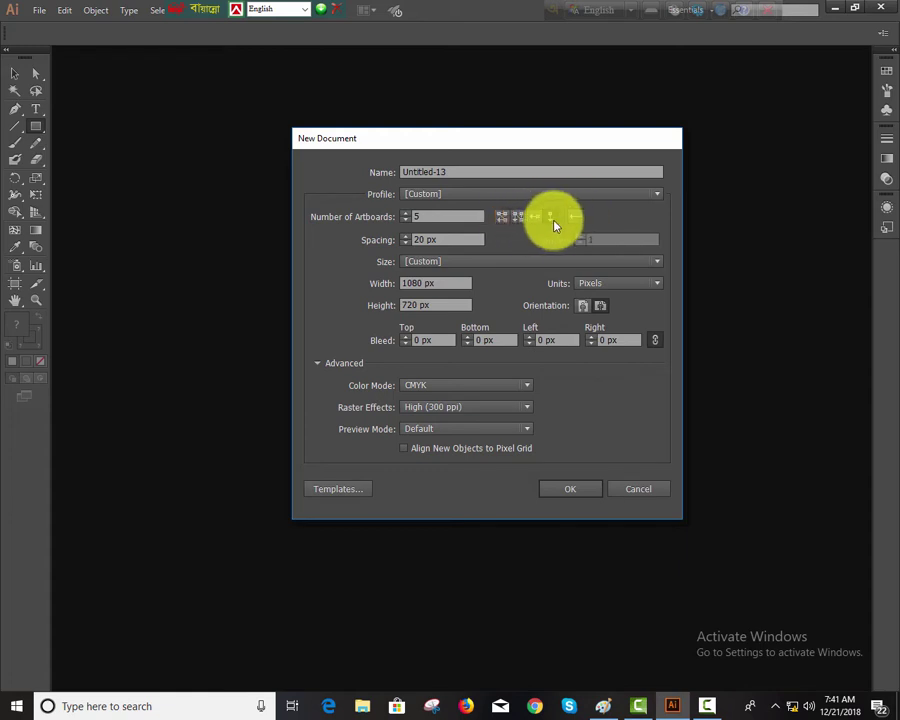
left_click(553, 220)
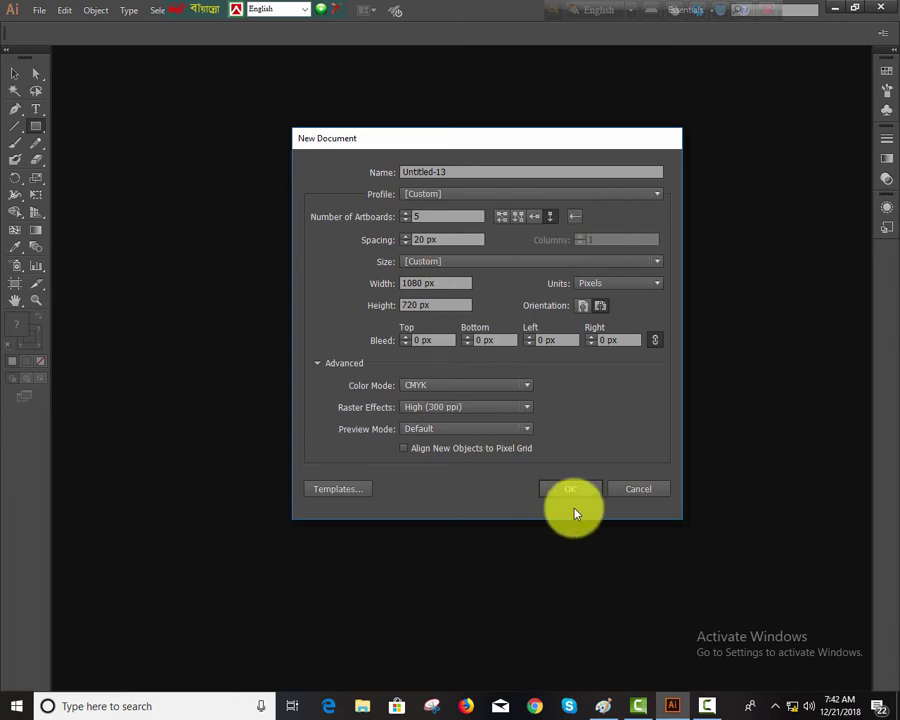
left_click(603, 706)
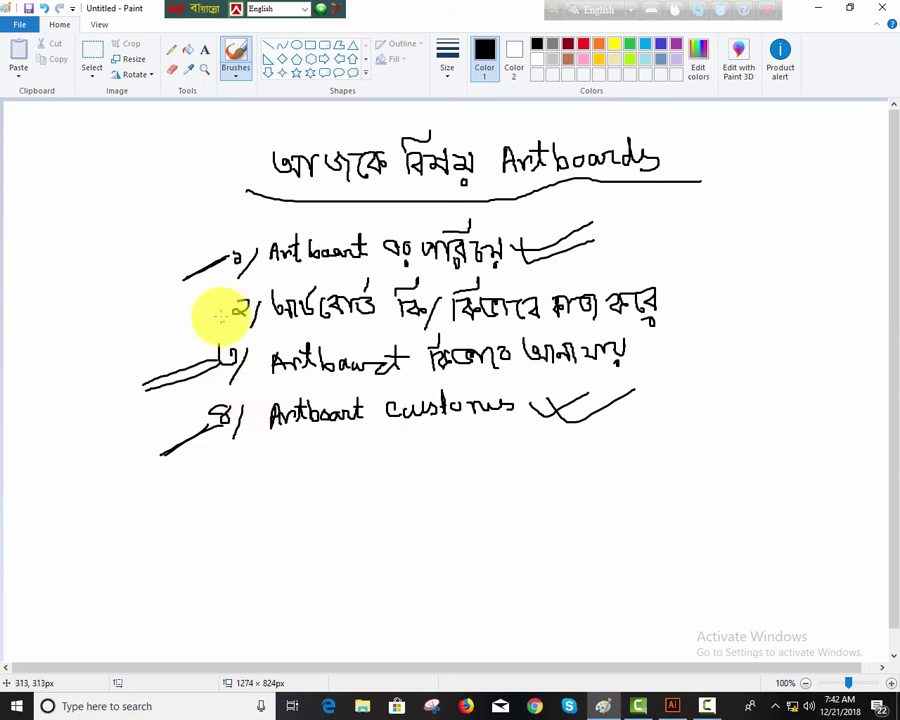
Step: Mark item 2 on the handwritten artboards list with a double diagonal brush stroke in Paint
left_click(214, 308)
mouse_move(175, 325)
left_mouse_down()
mouse_move(222, 312)
mouse_move(172, 335)
left_mouse_up()
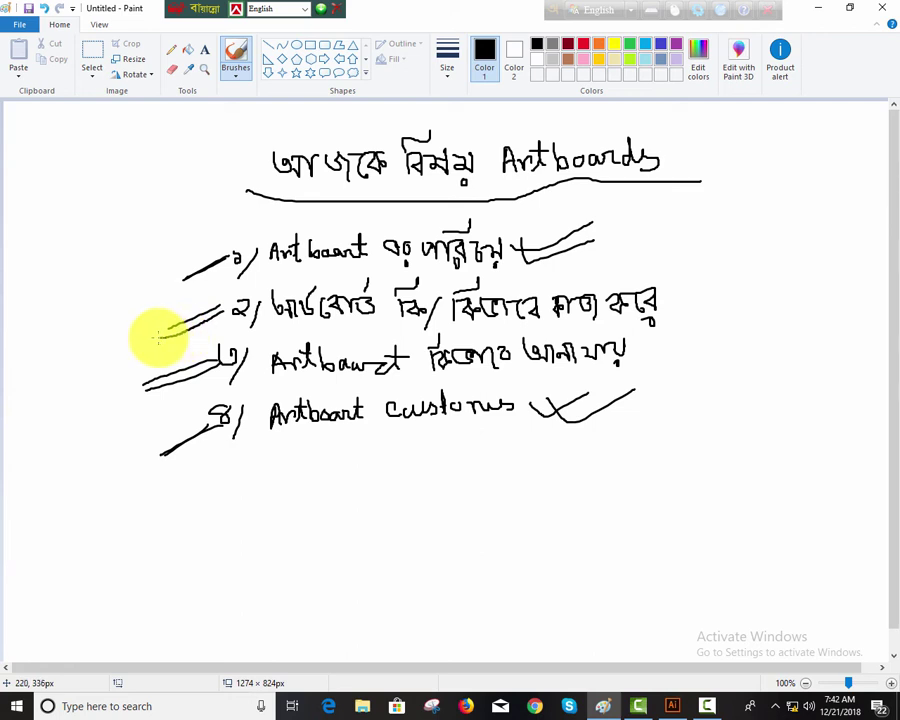